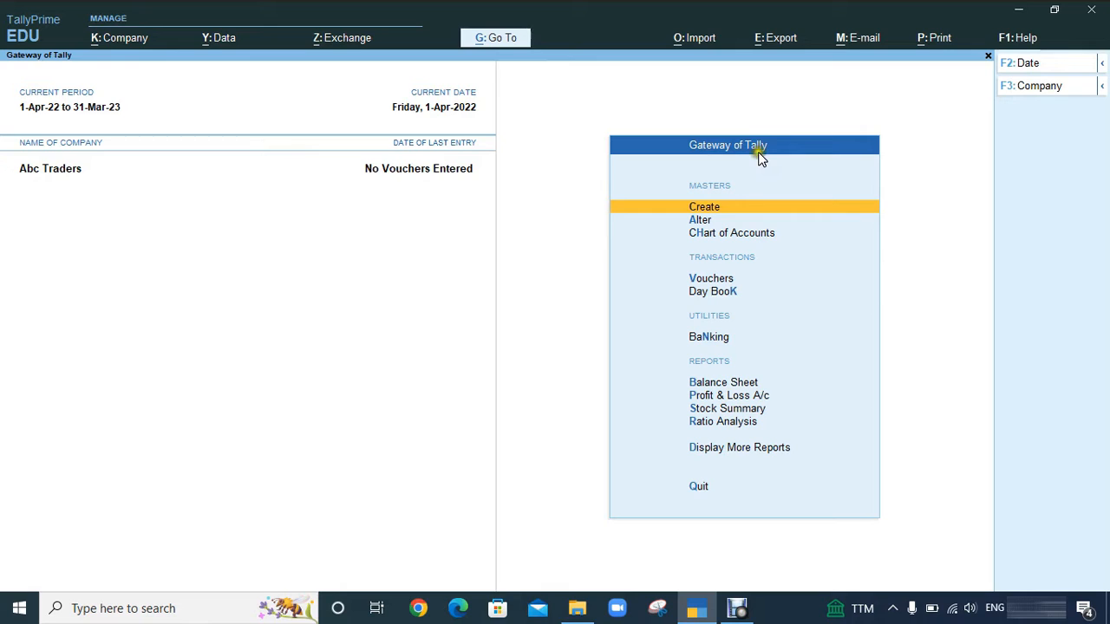
Examine the Masters, Transactions, Utilities and Reports sections of the Gateway of Tally
click(696, 194)
click(691, 200)
key(Up)
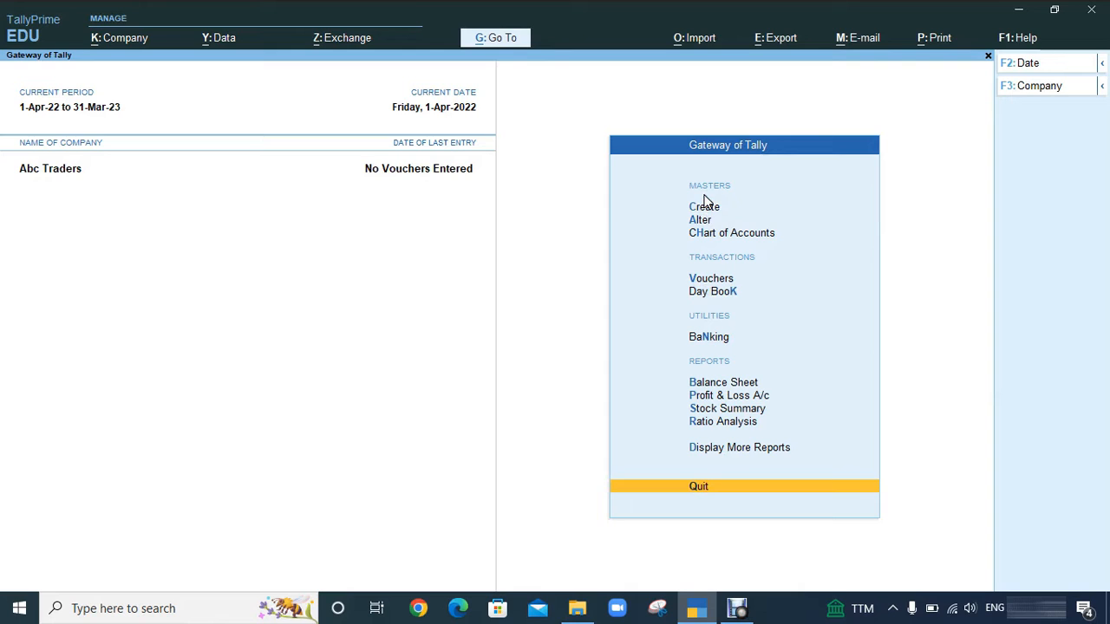
key(Down)
click(703, 185)
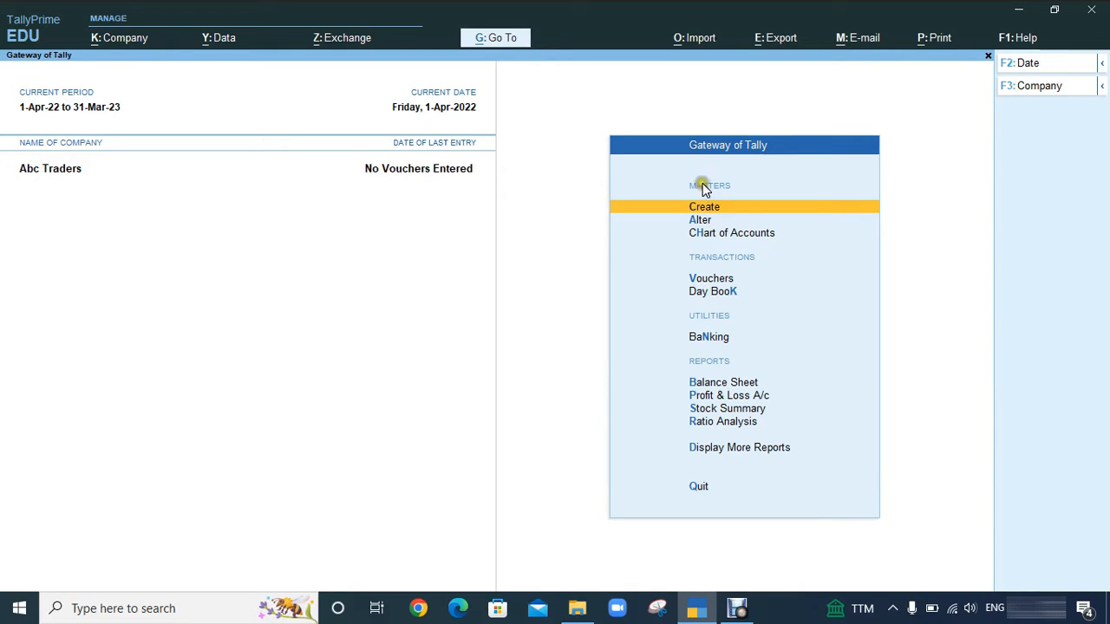
click(708, 262)
click(707, 318)
click(716, 361)
click(732, 196)
click(734, 210)
click(734, 211)
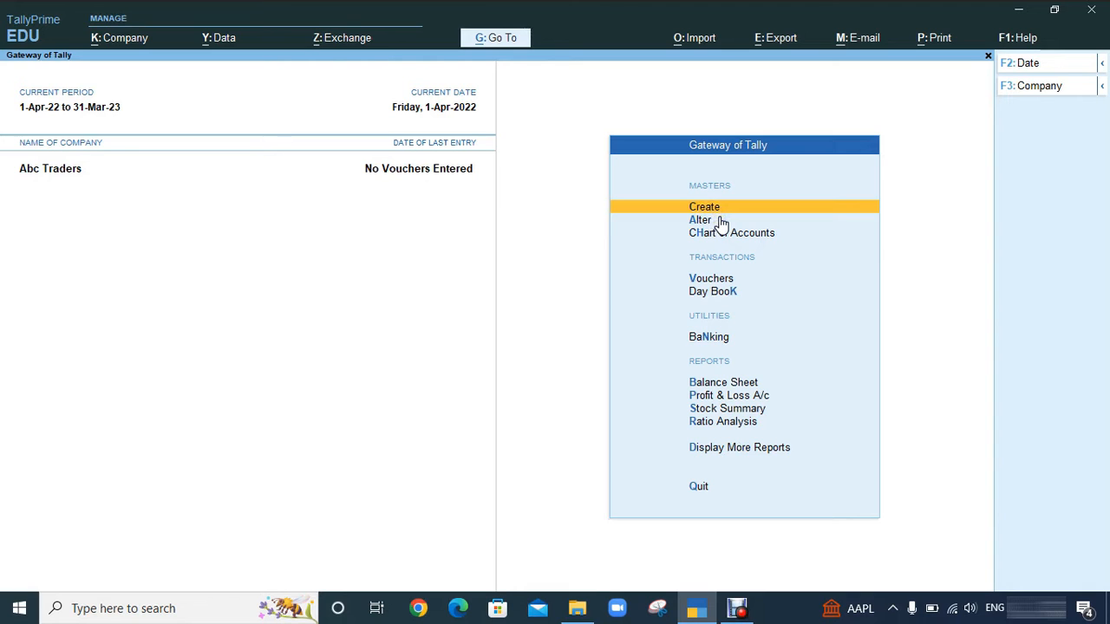
Open the list of masters that can be created and review its accounting, inventory and statutory types
key(Return)
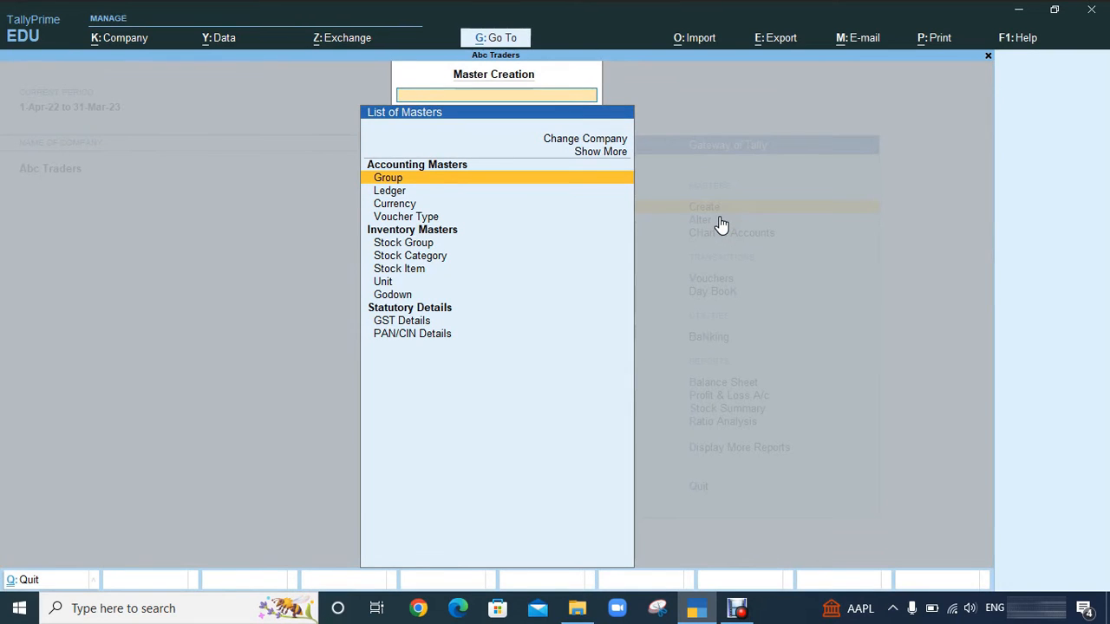
key(Up)
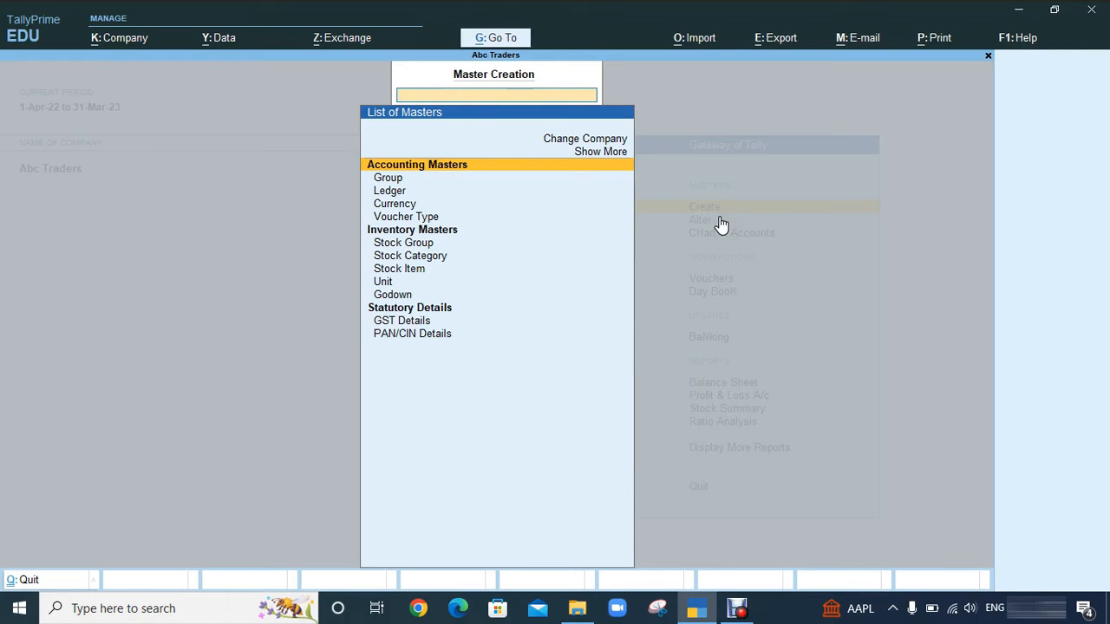
key(Down)
key(Down)
key(Down)
key(Down)
key(Down)
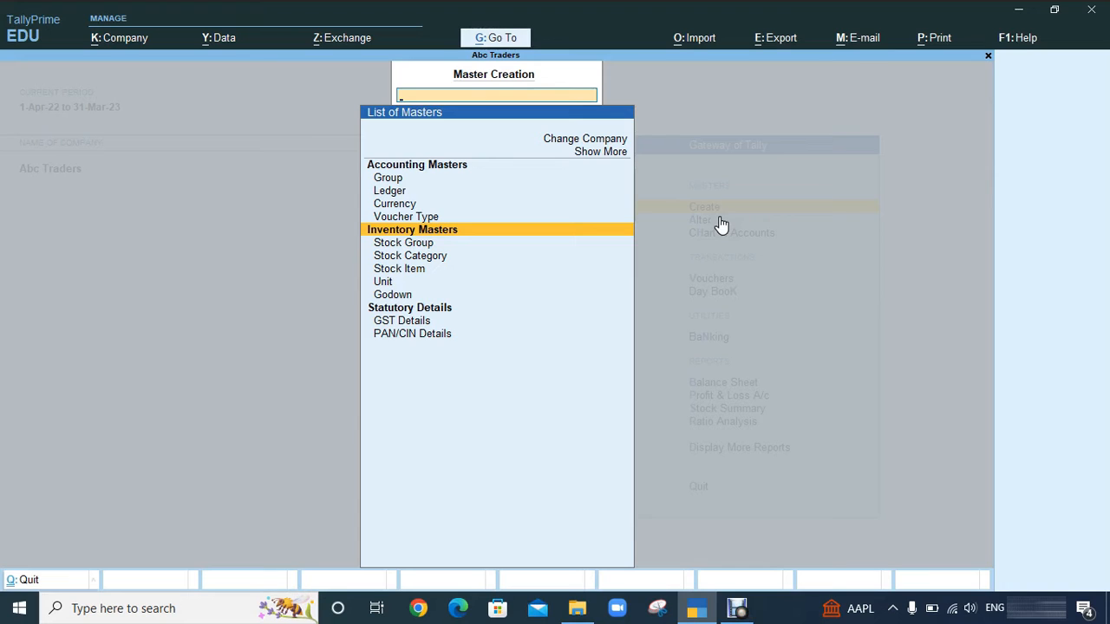
key(Down)
key(Down)
key(Down)
key(Down)
key(Down)
key(Down)
key(Down)
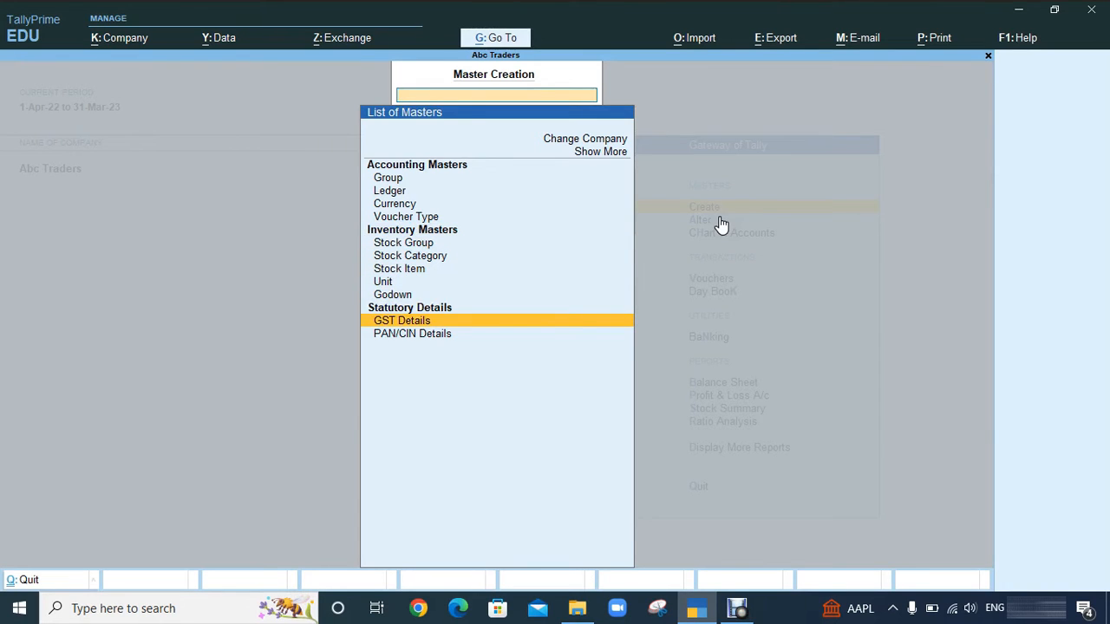
Start creating a new ledger from the accounting masters
key(Up)
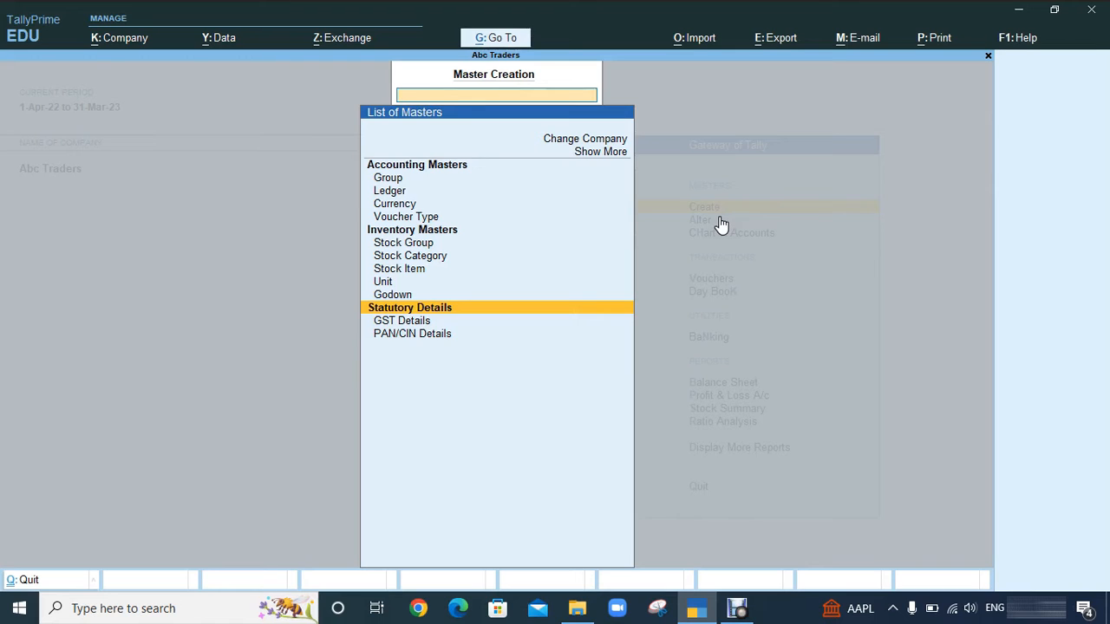
key(Up)
key(Up)
key(Up)
key(Up)
key(Up)
key(Up)
key(Up)
key(Up)
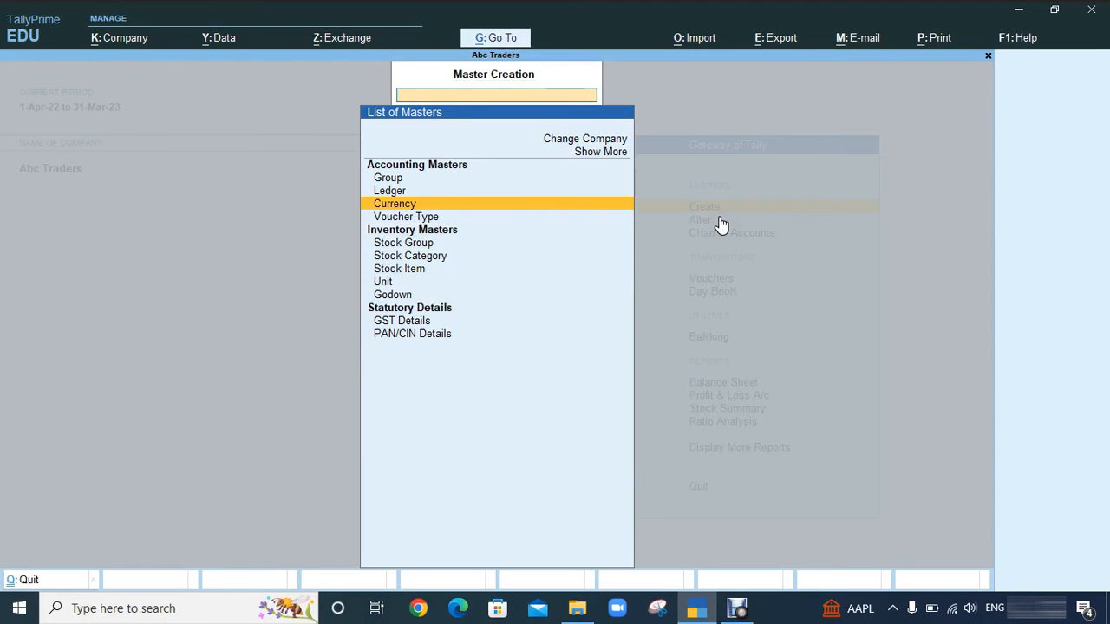
key(Up)
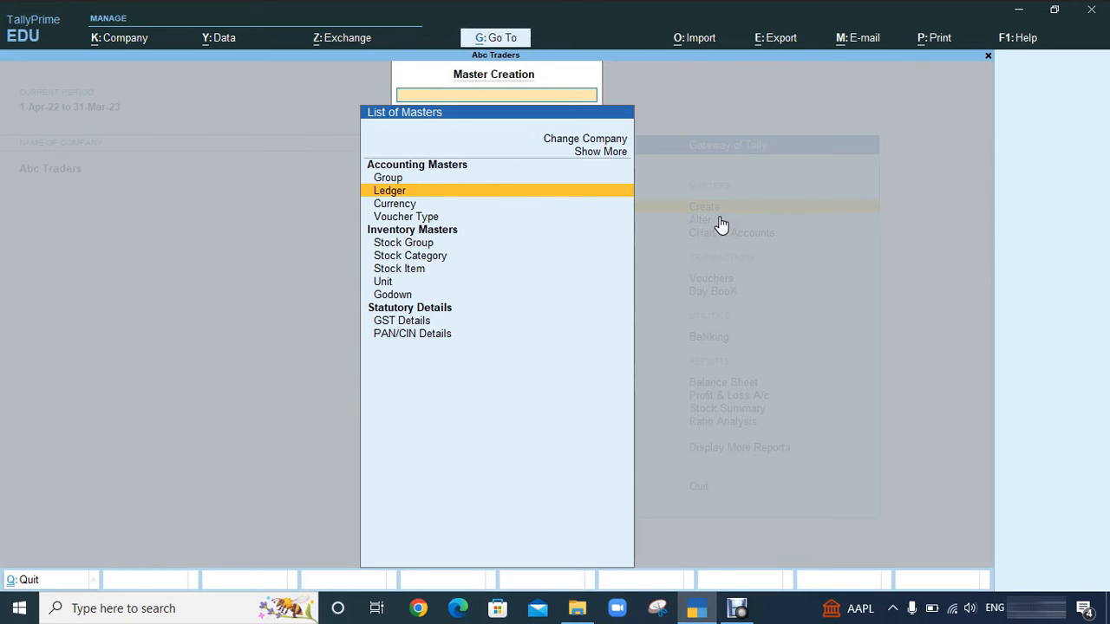
key(Return)
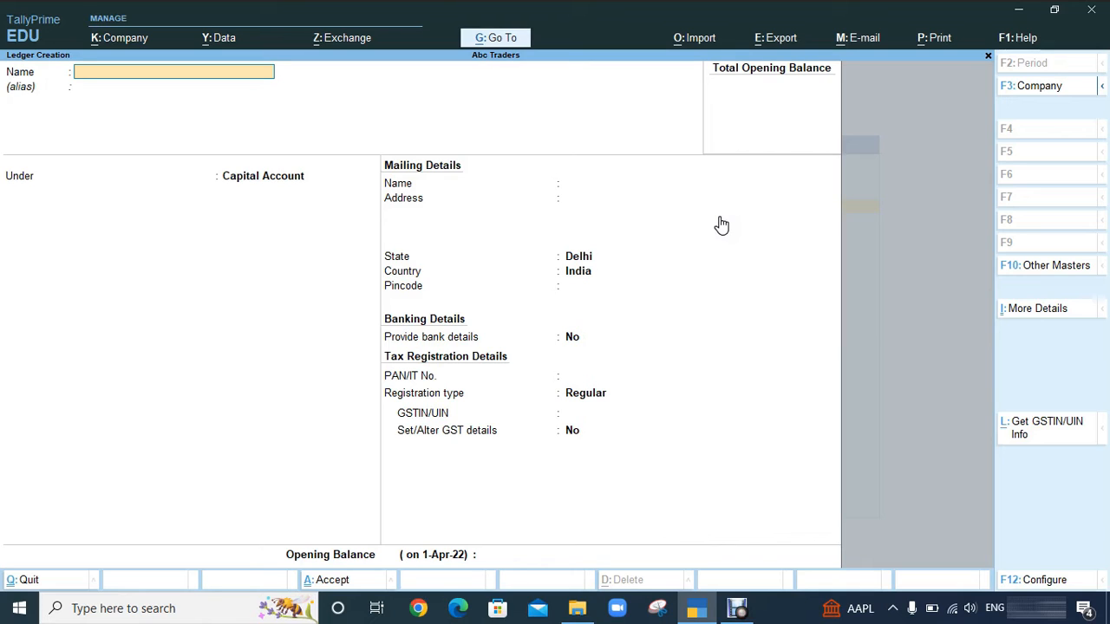
Name the new ledger as the owner's capital account and leave its alias blank
text(Ram's Capital Account)
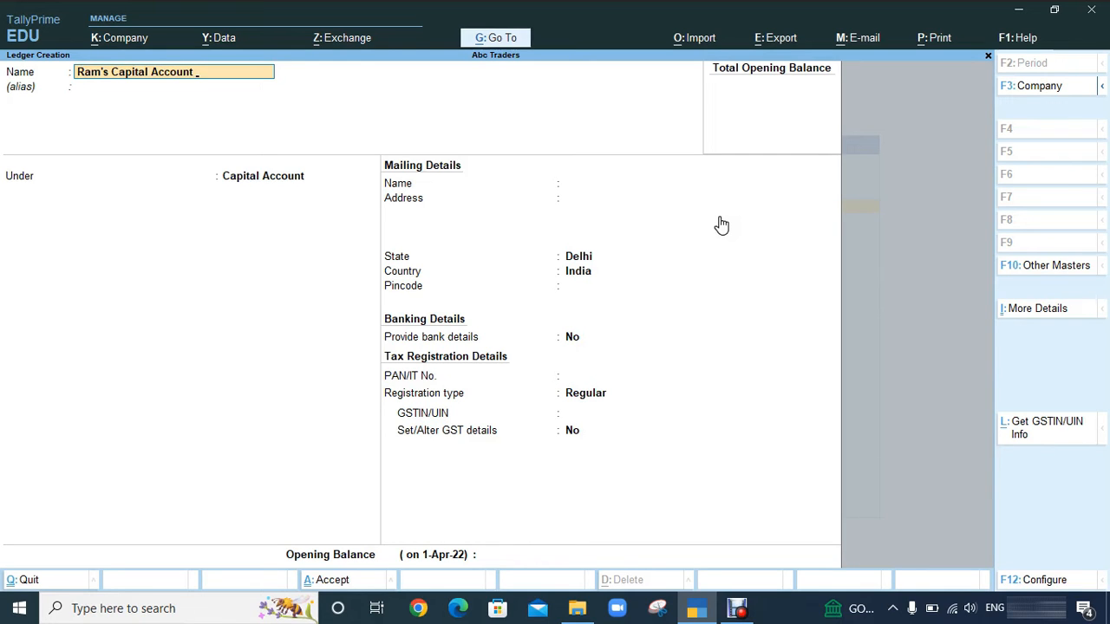
key(Return)
key(Return)
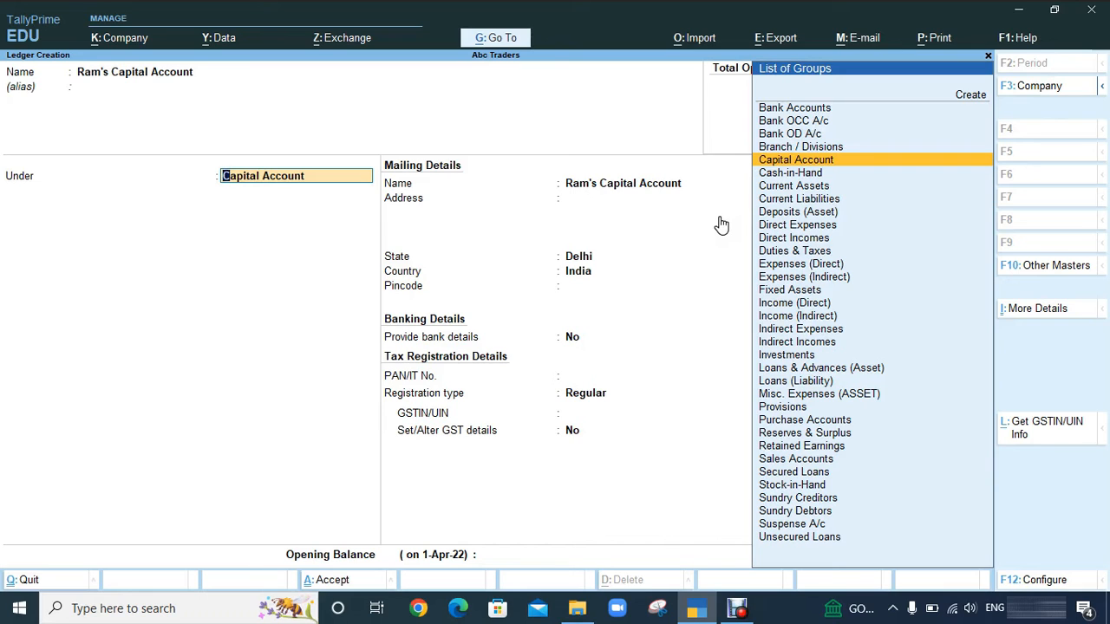
Browse the list of account groups the ledger can be placed under, from Bank Accounts to Direct Incomes
key(Down)
key(Down)
key(Down)
key(Down)
key(Down)
key(Down)
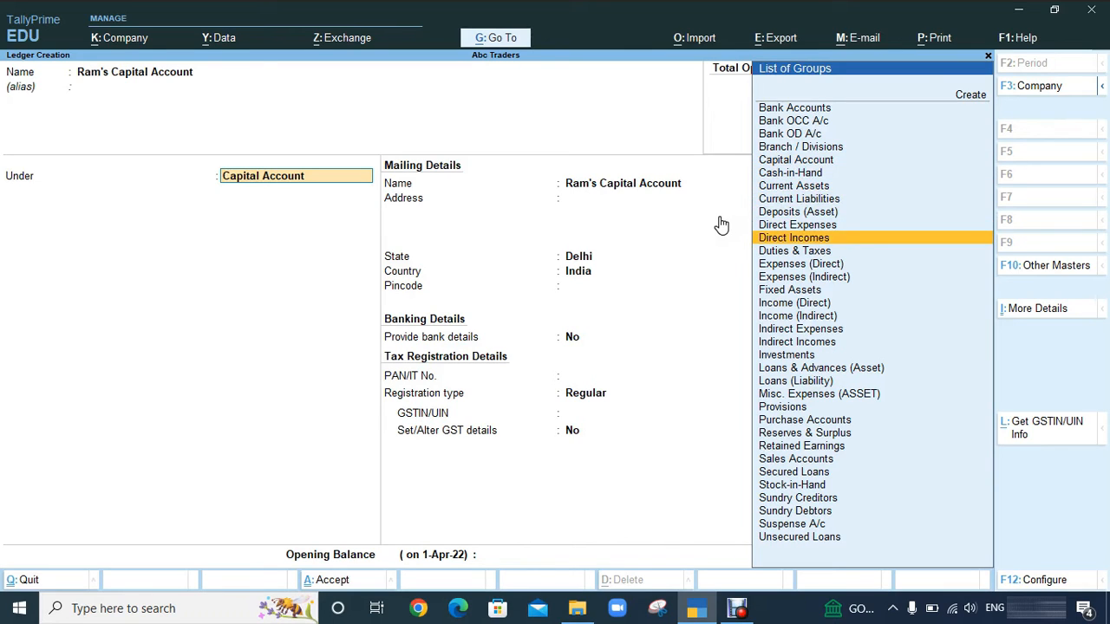
key(Up)
key(Up)
key(Up)
key(Up)
key(Up)
key(Up)
key(Up)
key(Up)
key(Up)
key(Up)
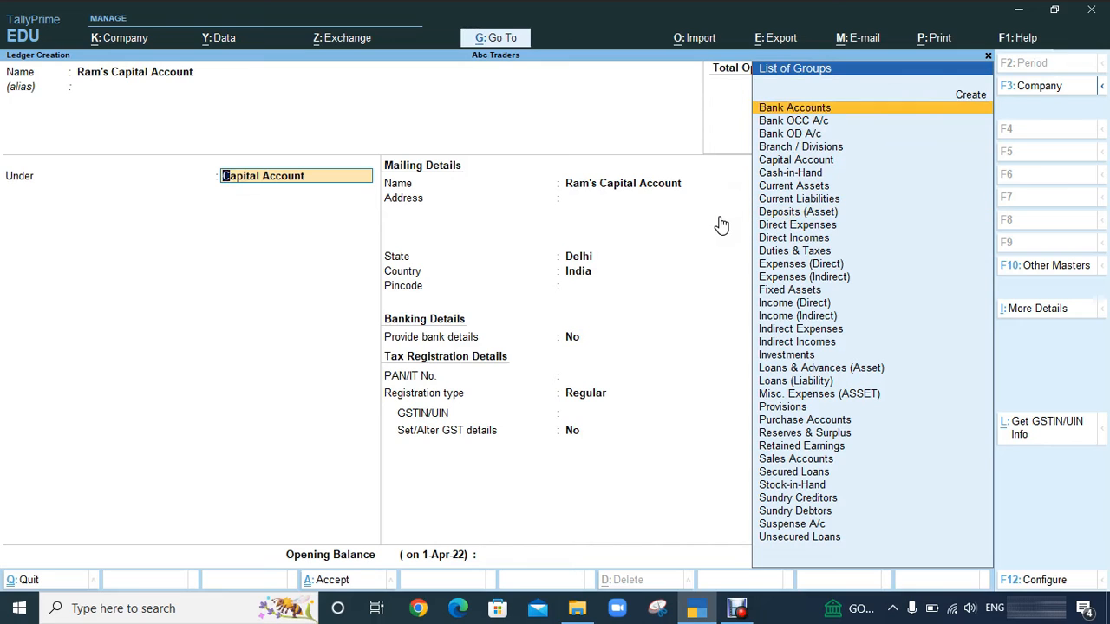
key(Down)
key(Down)
key(Down)
key(Up)
key(Up)
key(Up)
key(Down)
key(Down)
key(Down)
key(Down)
key(Down)
key(Up)
key(Up)
key(Up)
key(Up)
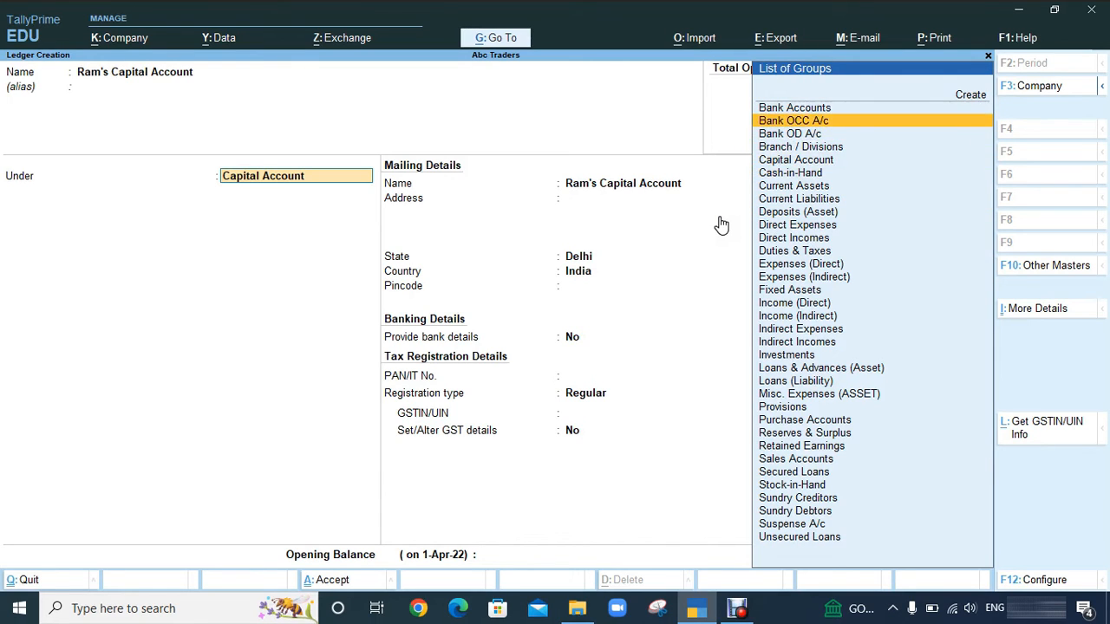
key(Up)
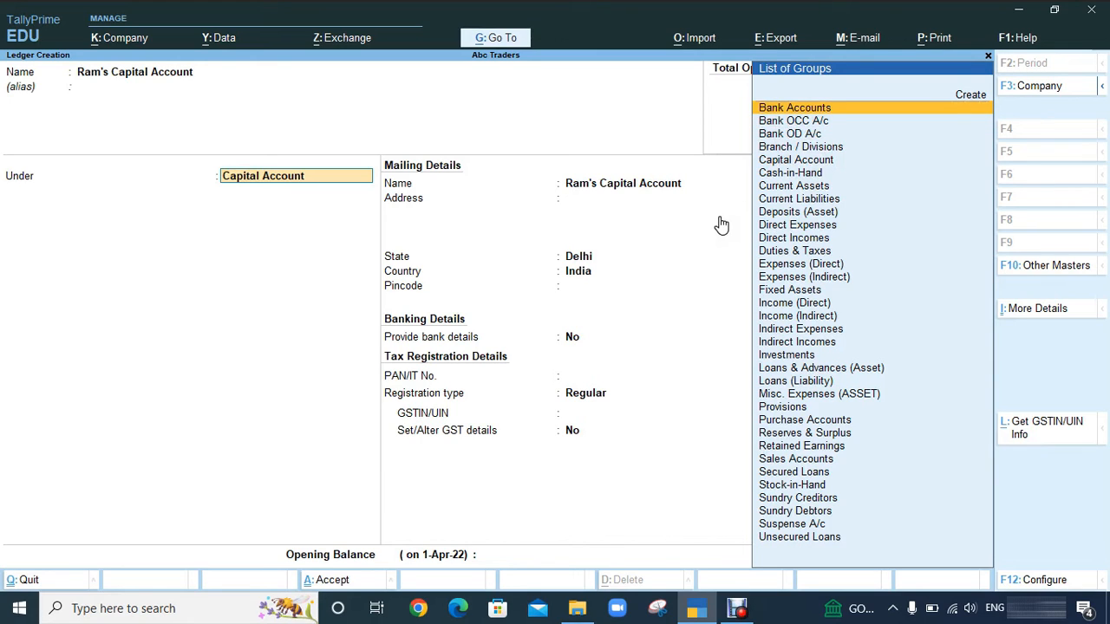
key(Down)
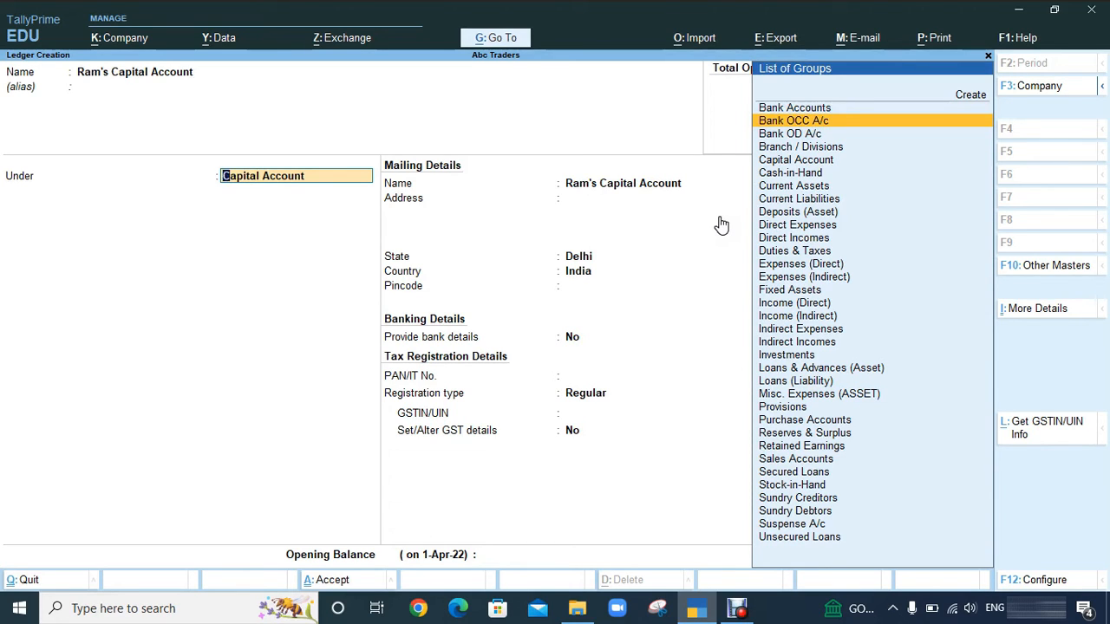
key(Down)
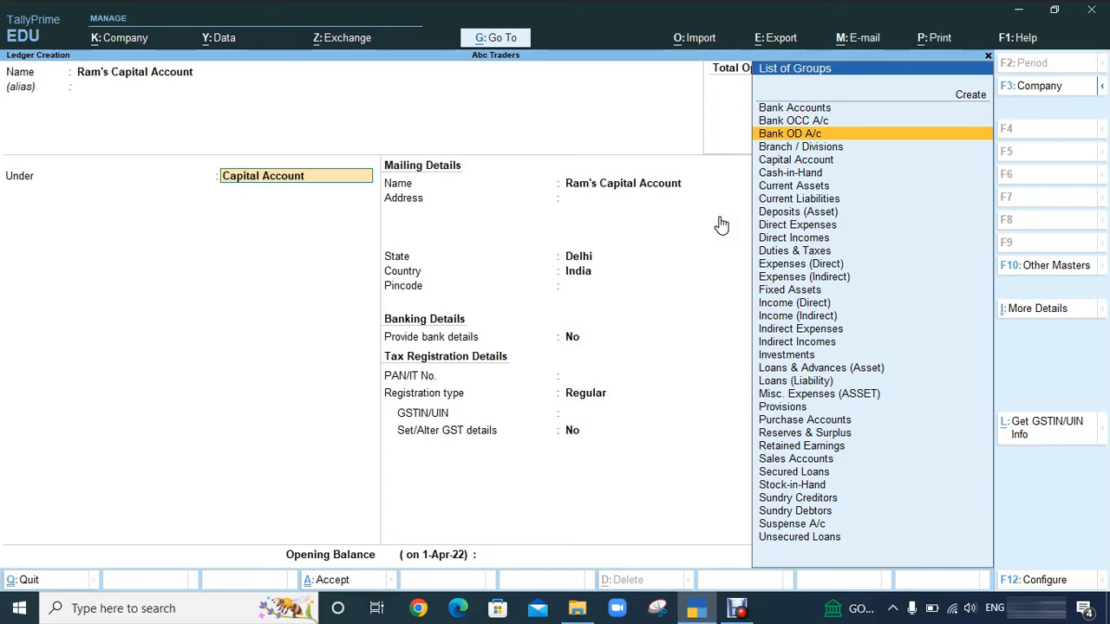
key(Down)
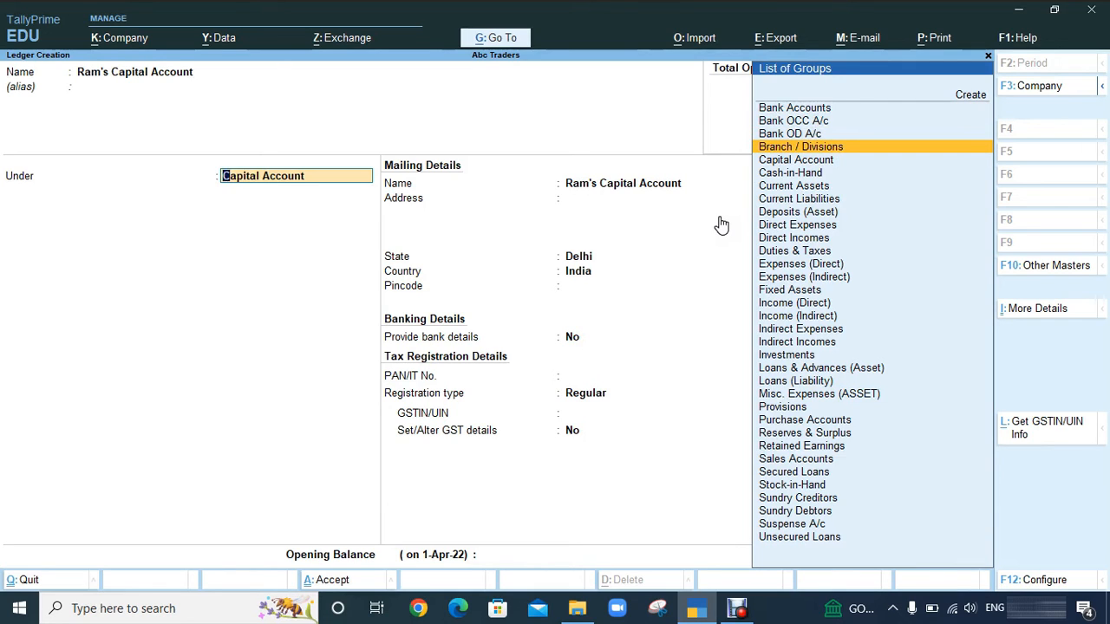
key(Down)
key(Down)
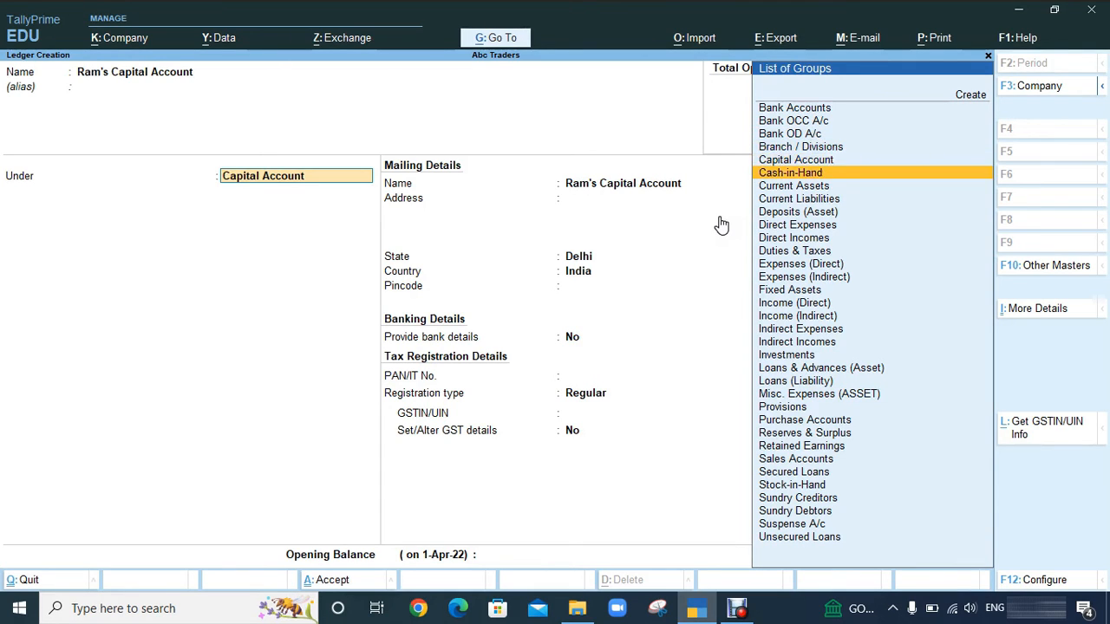
key(Up)
key(Up)
key(Up)
key(Up)
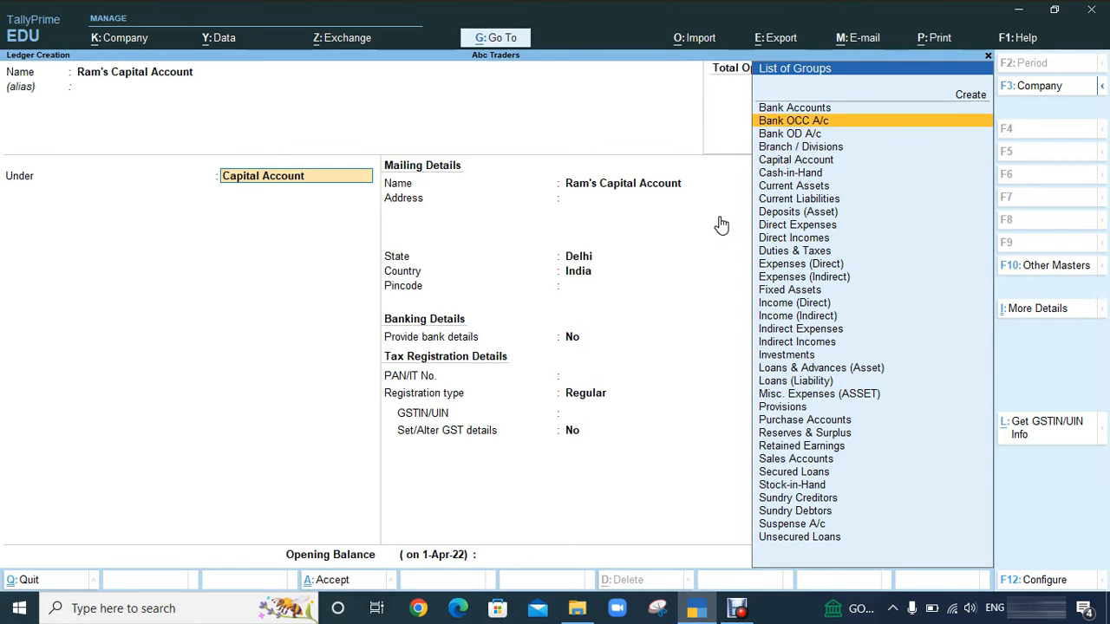
key(Up)
Place the ledger under the Capital Account group and keep the suggested mailing name
key(Down)
key(Down)
key(Down)
key(Down)
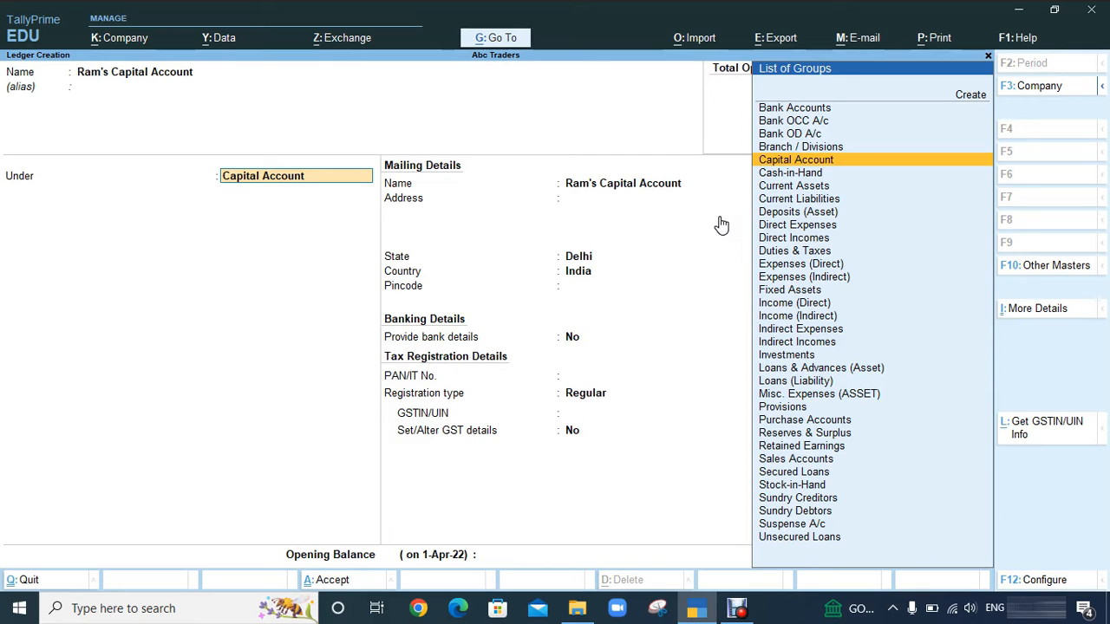
key(Right)
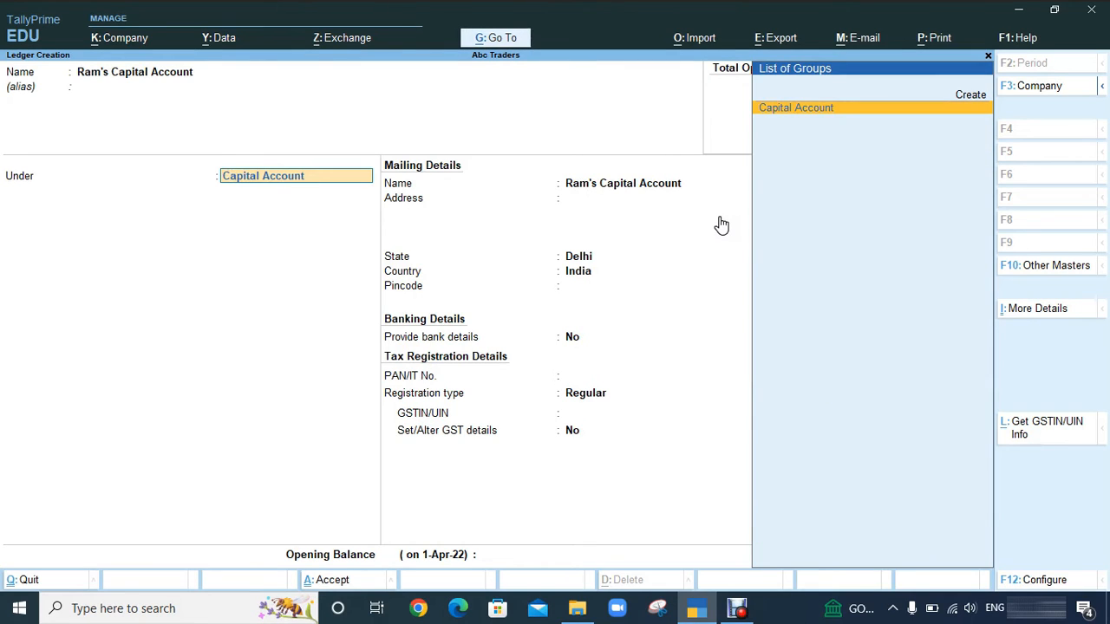
key(Return)
key(Return)
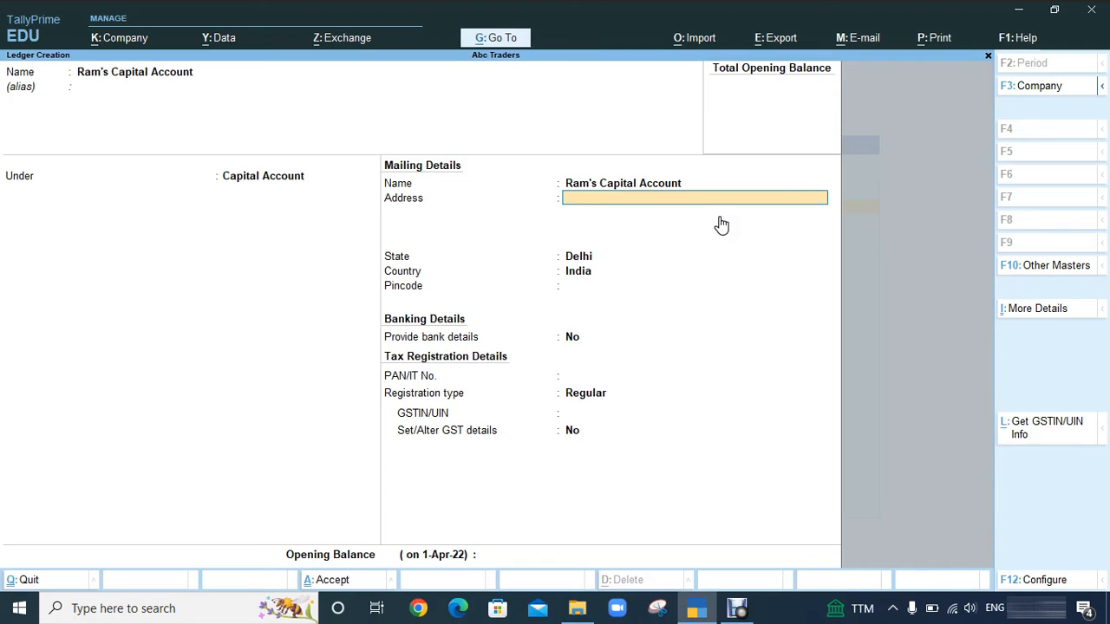
Enter the ledger's mailing address and pincode, keeping the default state and country
text(Sant Nagar)
key(Return)
key(Return)
key(Return)
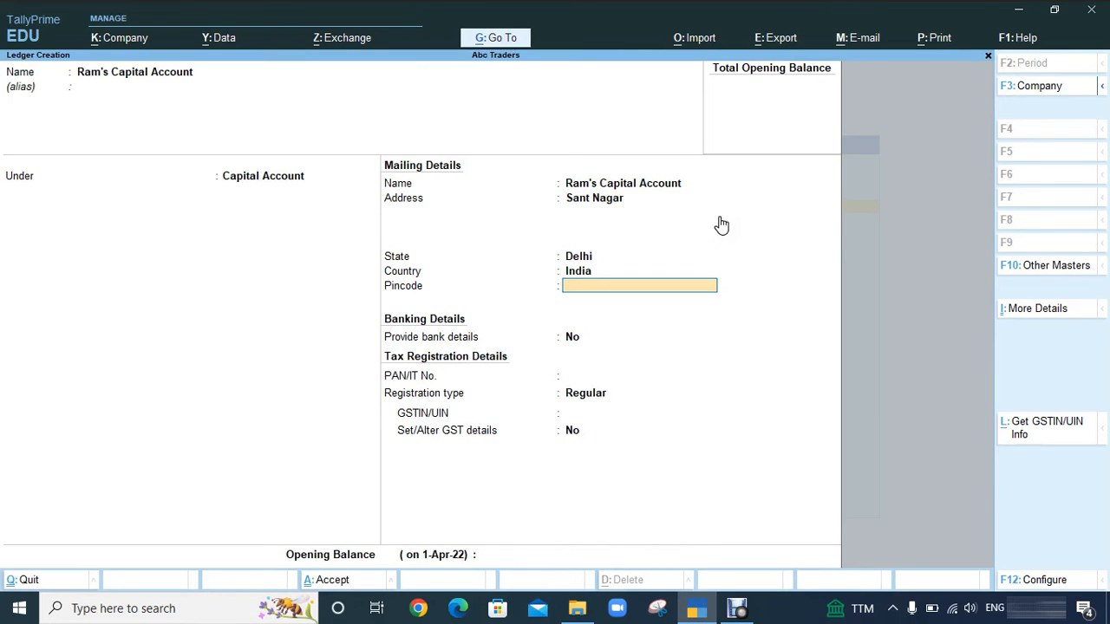
text(10087)
key(Return)
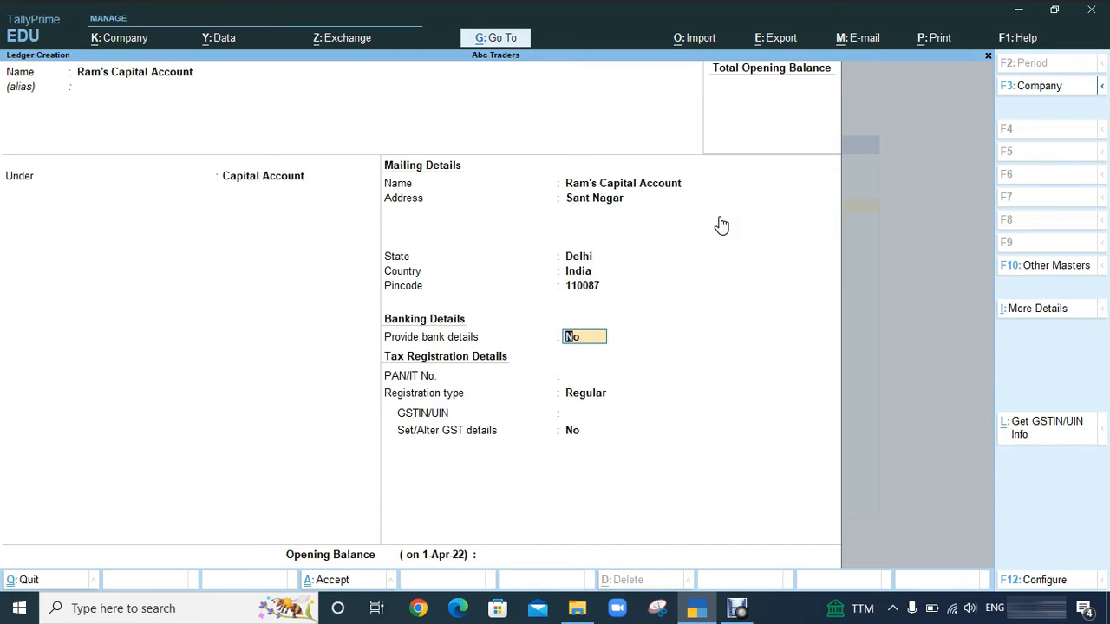
Keep bank details at No, registration type Regular and GST details at No, leaving the PAN and GSTIN/UIN blank
key(Return)
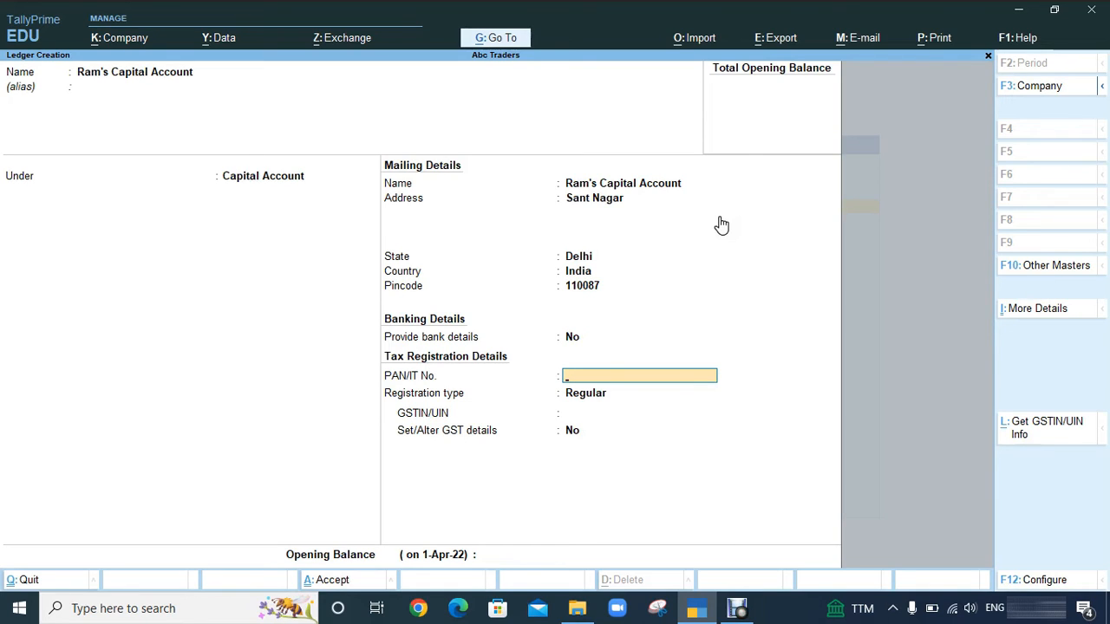
key(Return)
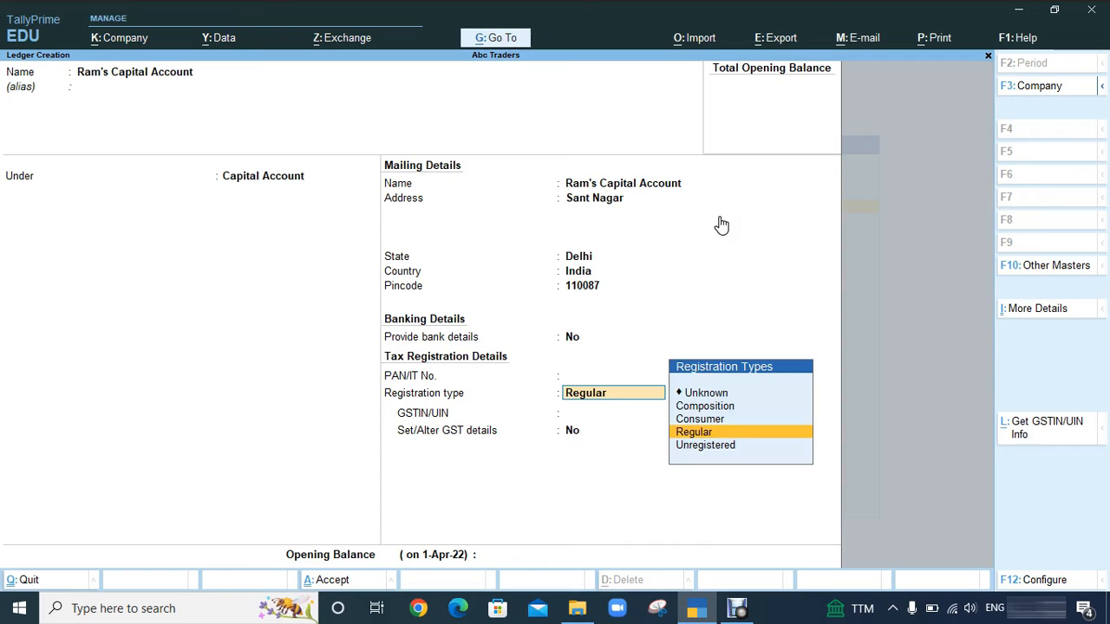
key(Return)
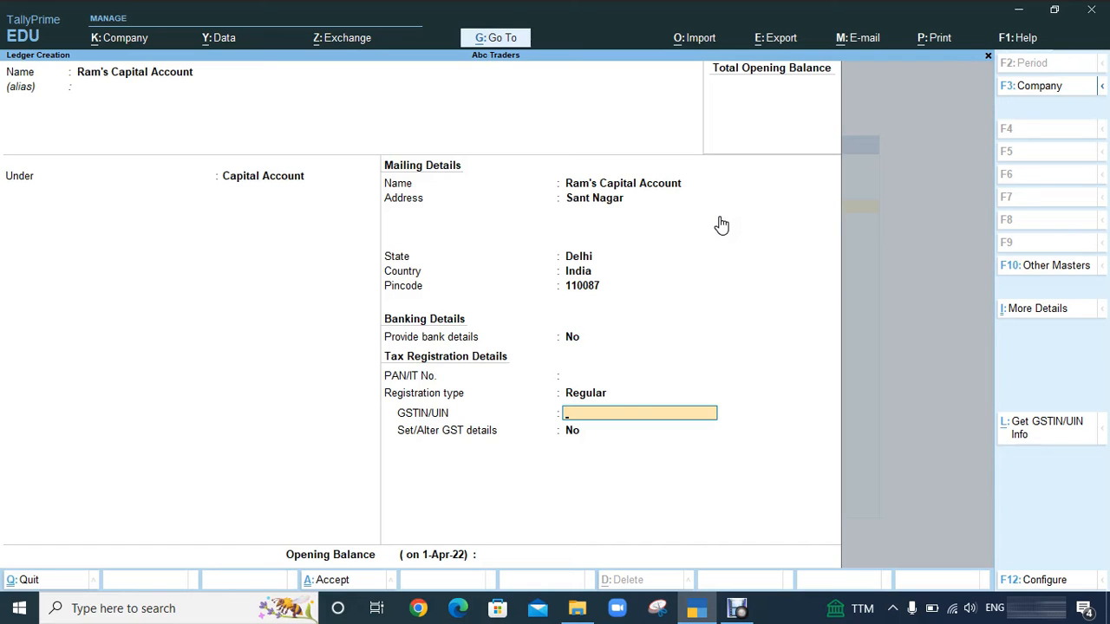
key(Return)
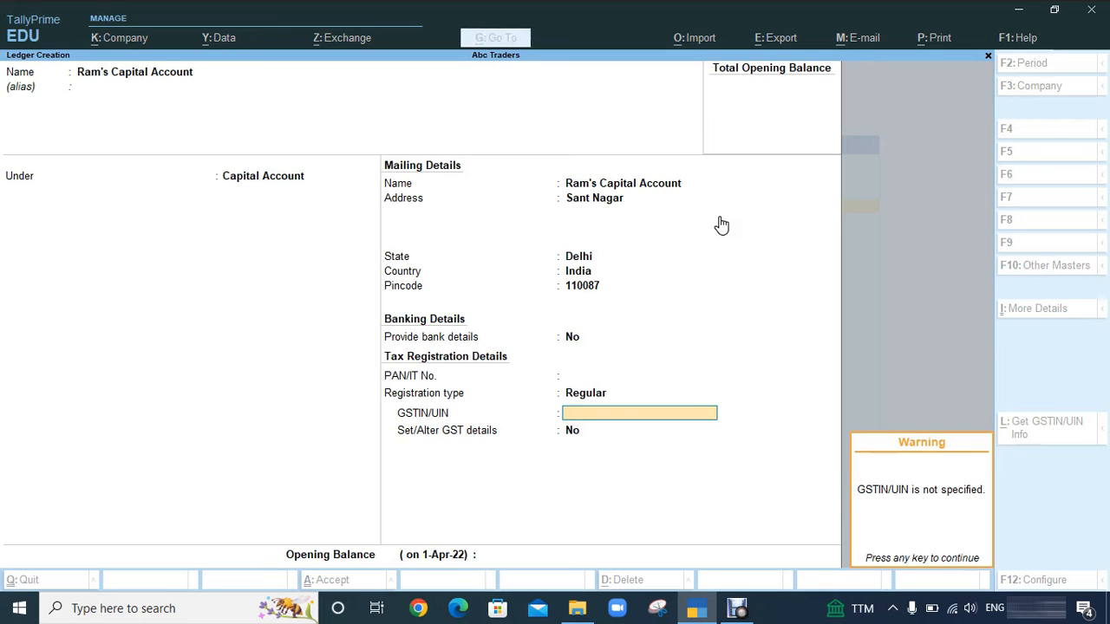
key(Return)
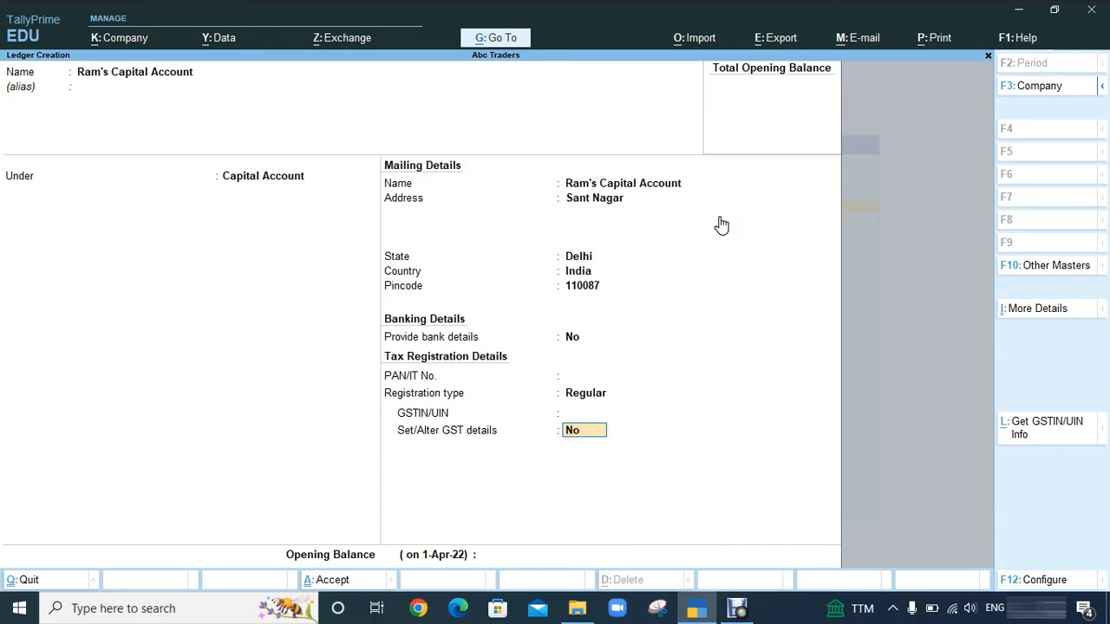
key(Return)
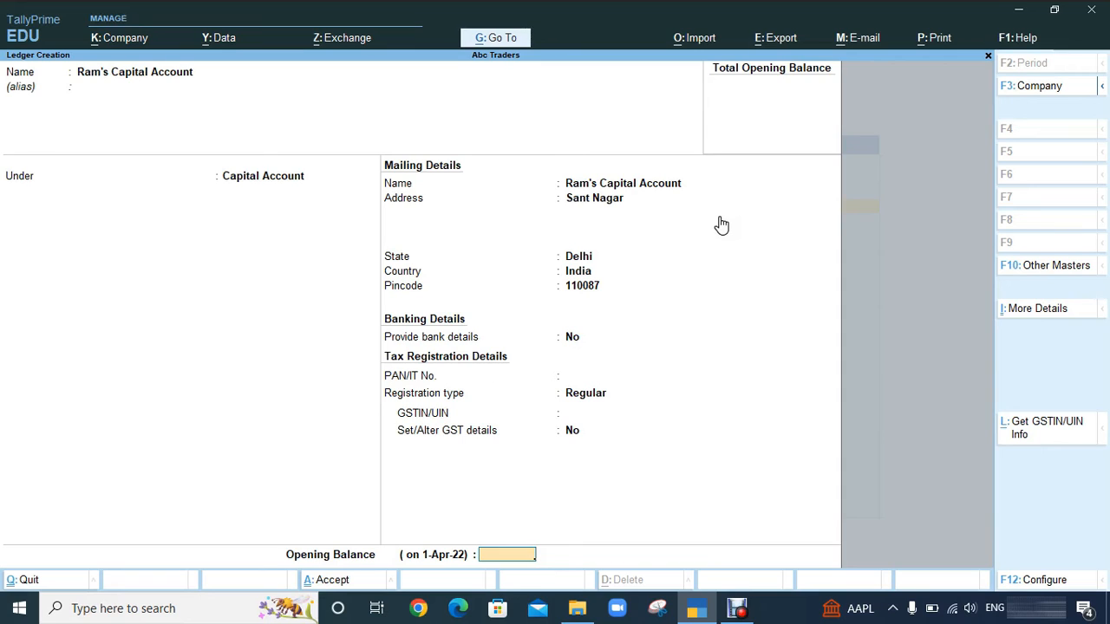
Set the ledger's opening balance to 5,00,000 as a debit (Dr)
text(500000)
key(Return)
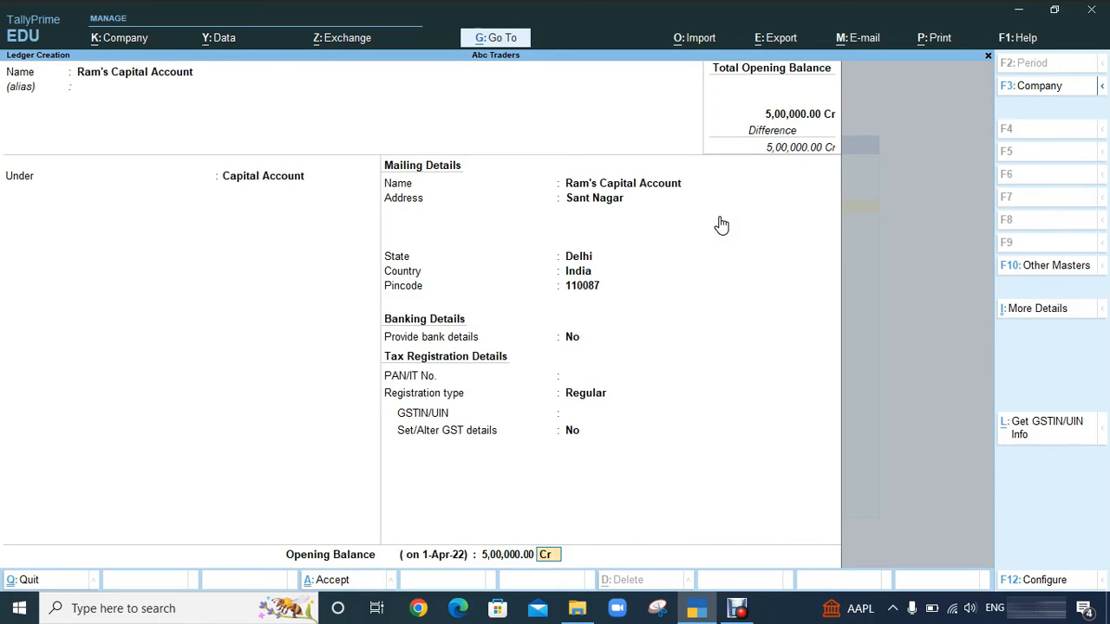
text(d)
key(Return)
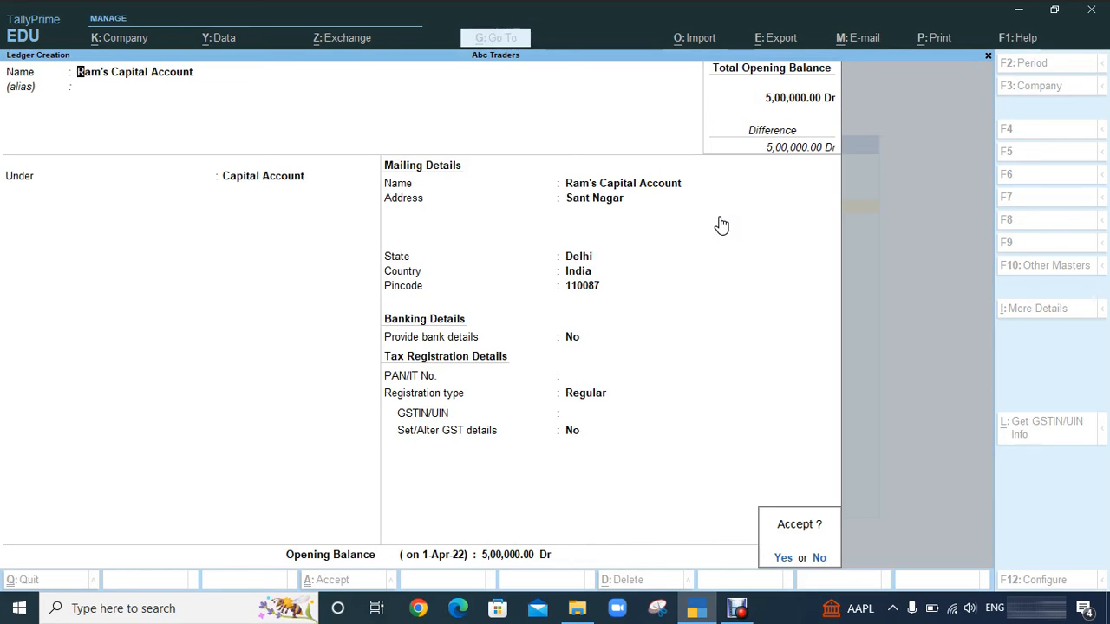
Change the capital ledger's opening balance side to credit (Cr), keep its other details, and save the ledger
key(Escape)
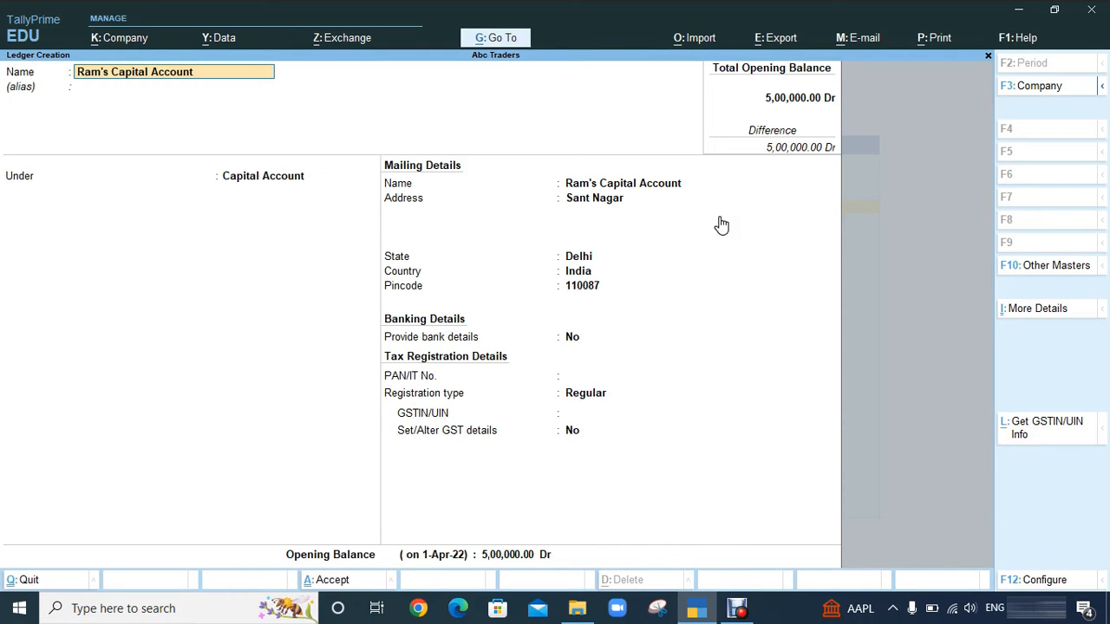
key(Return)
key(Return)
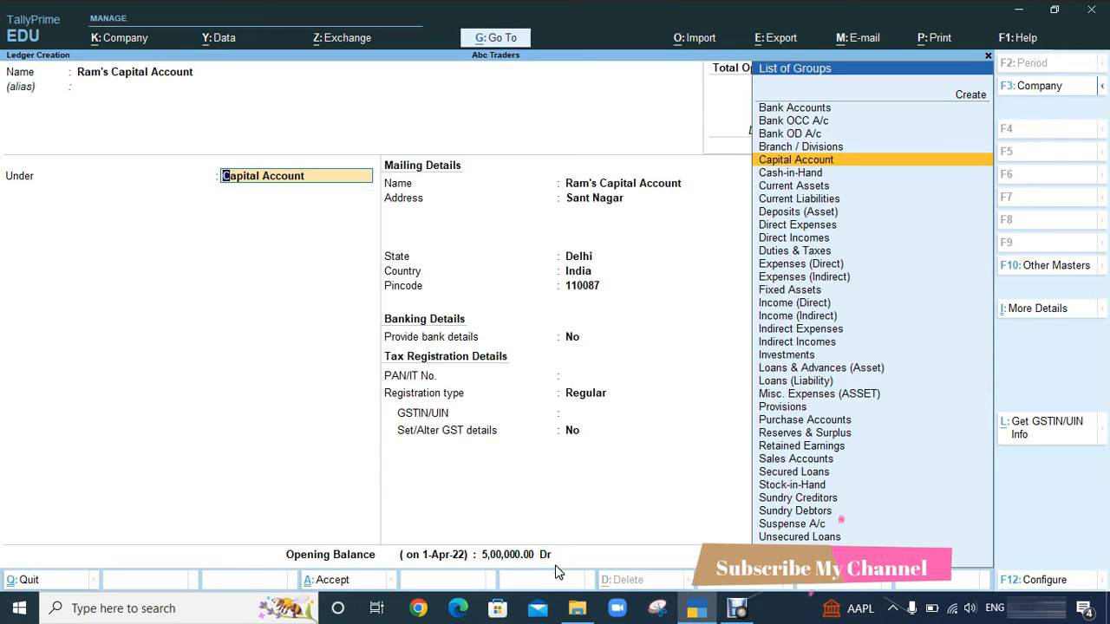
key(Return)
key(Return)
key(Return)
key(Return)
key(Return)
key(Return)
key(Return)
key(Return)
key(Return)
key(Return)
key(Return)
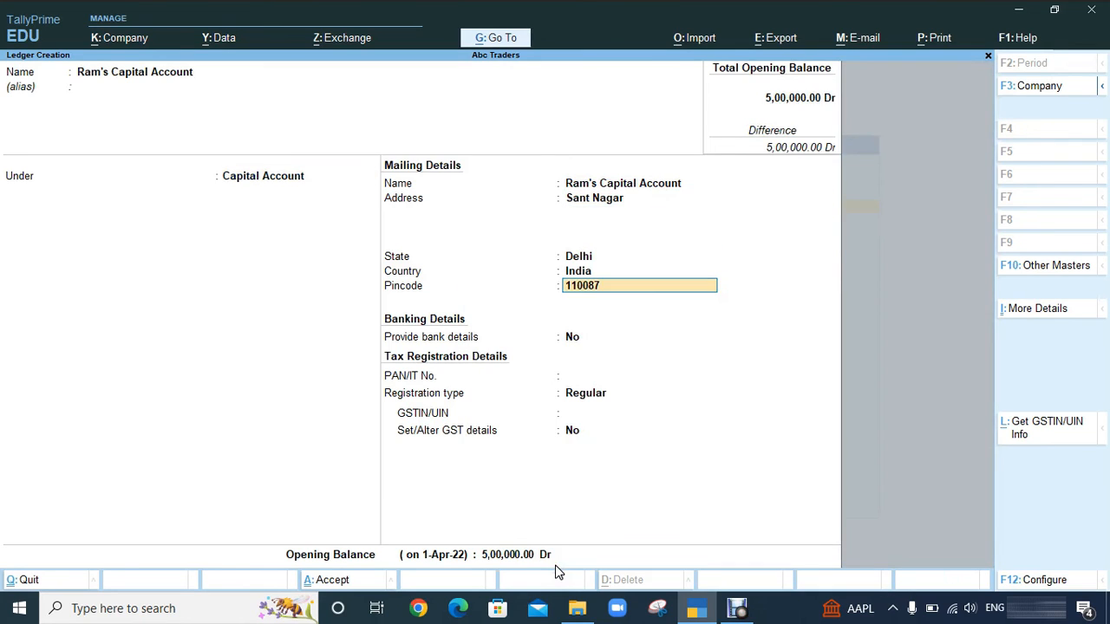
key(Return)
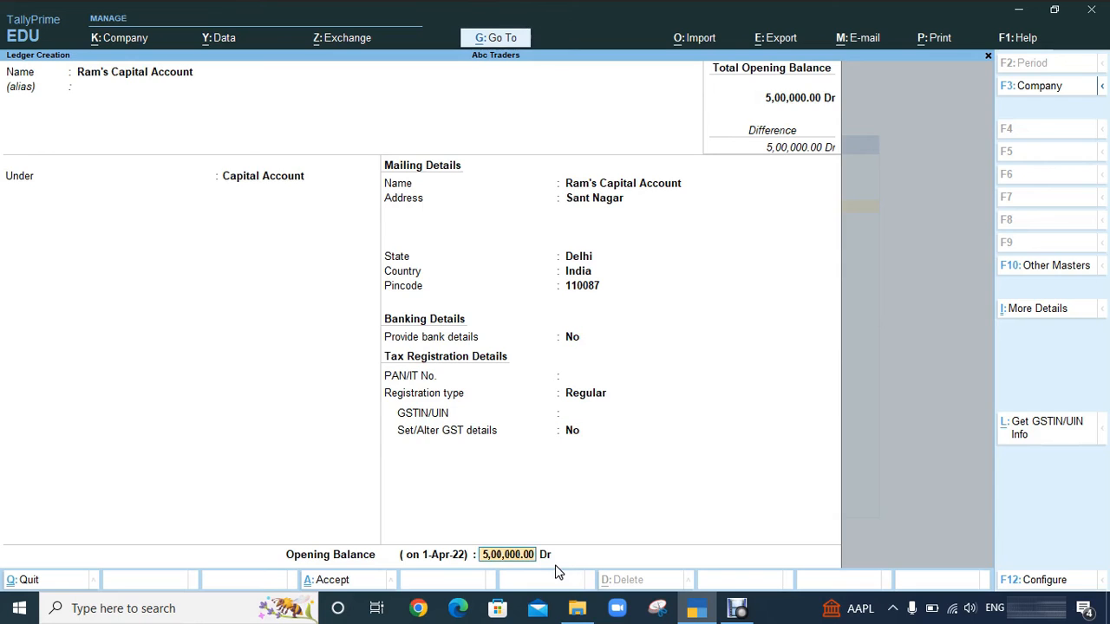
key(Return)
text(c)
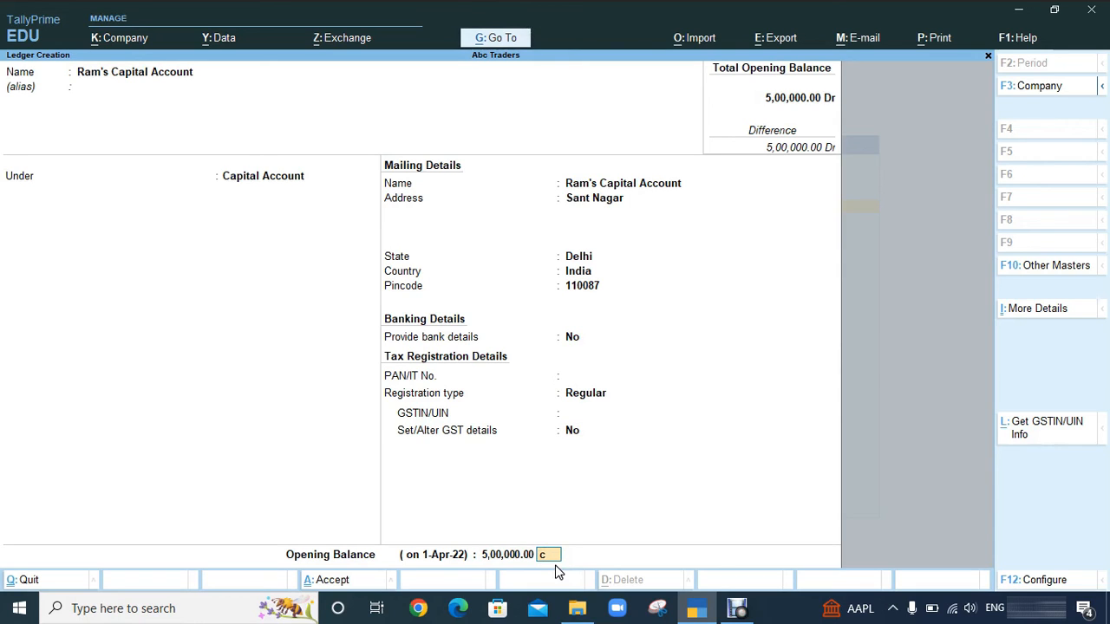
key(Return)
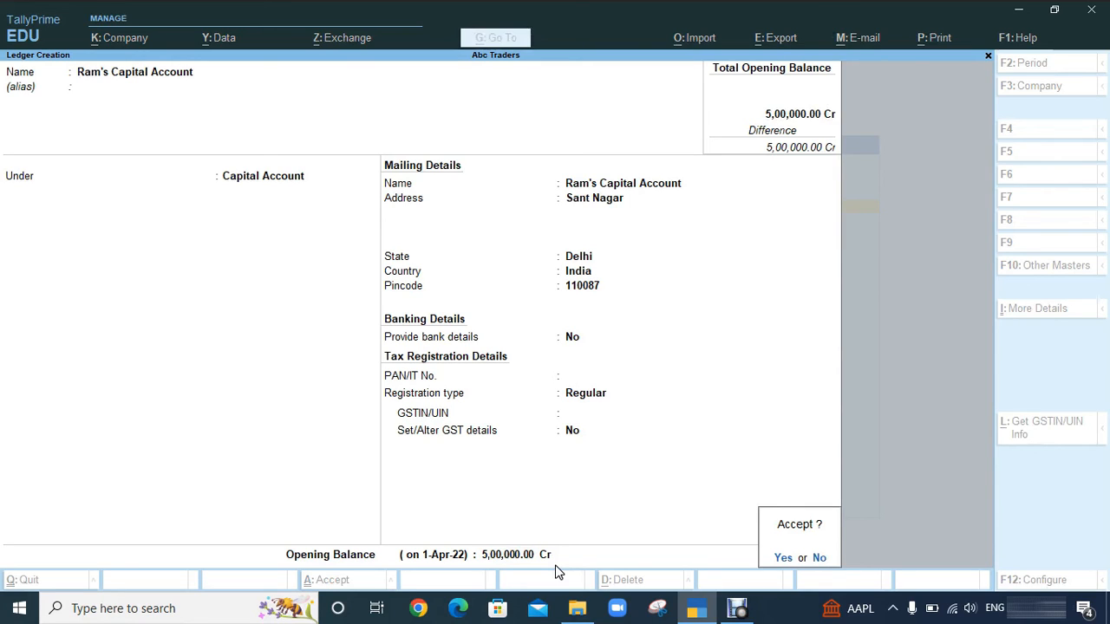
key(Return)
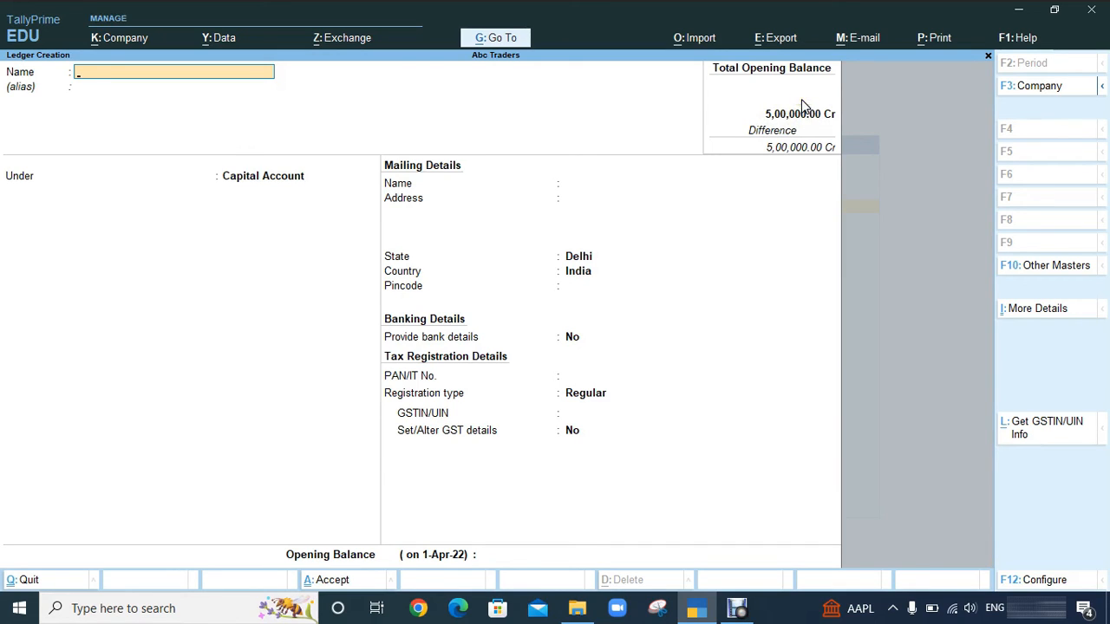
Name the new ledger Rent, leave its alias blank, and place it under the Indirect Expenses group
text(ent)
key(Return)
key(Return)
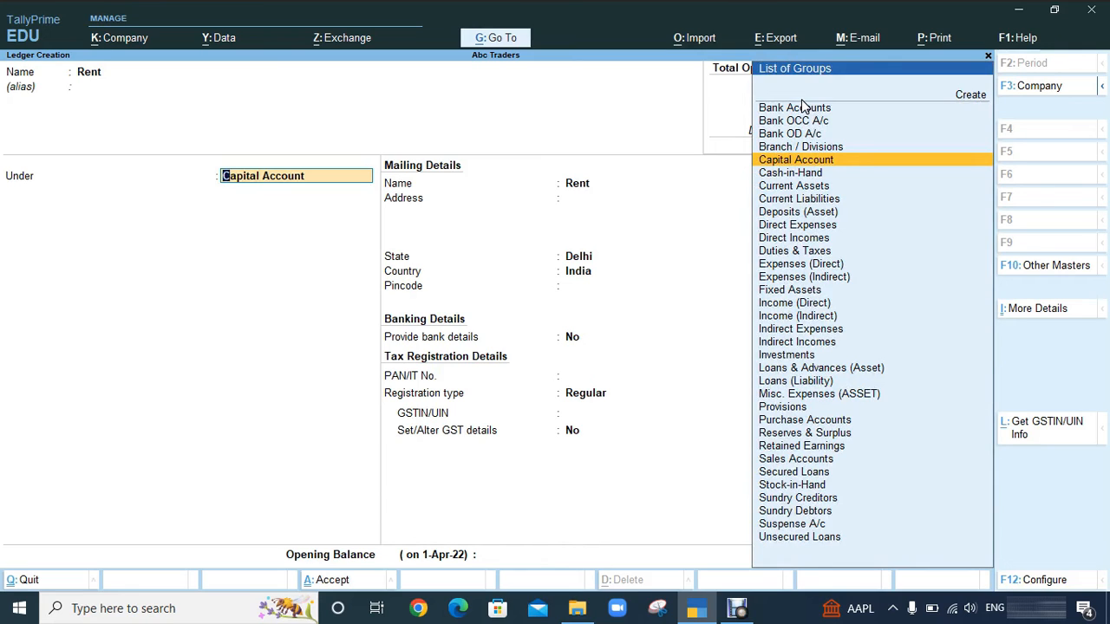
text(in)
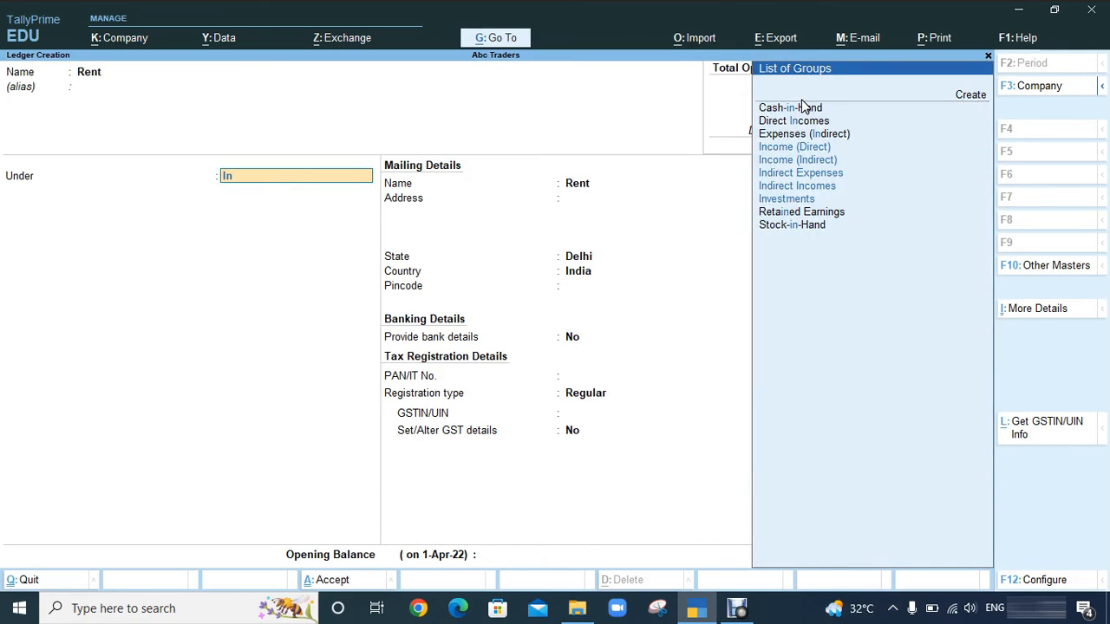
key(Down)
key(Down)
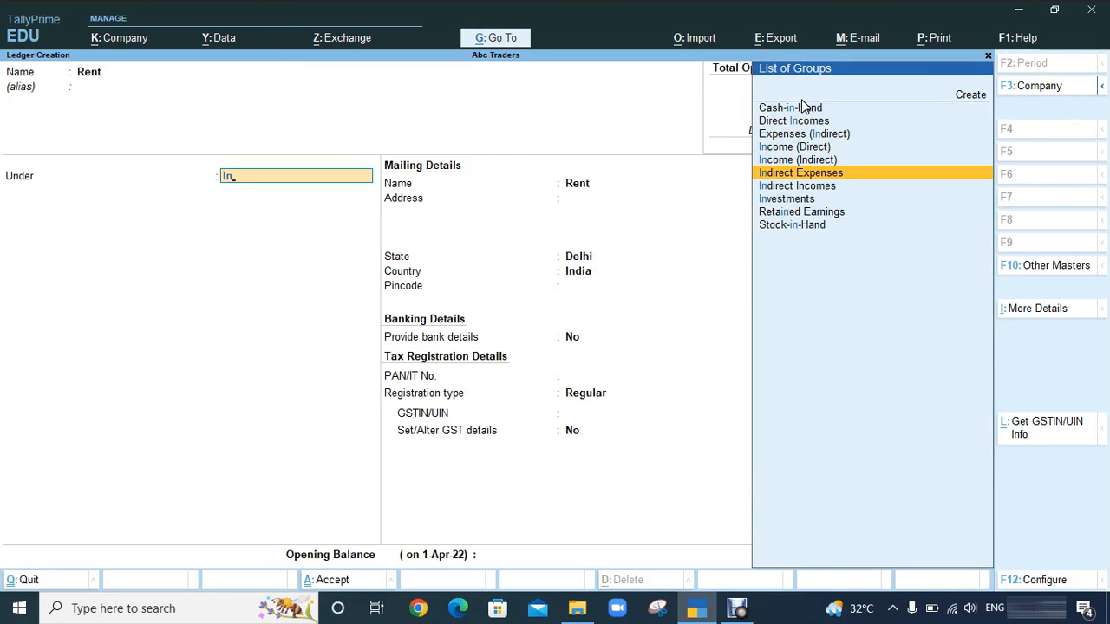
key(Return)
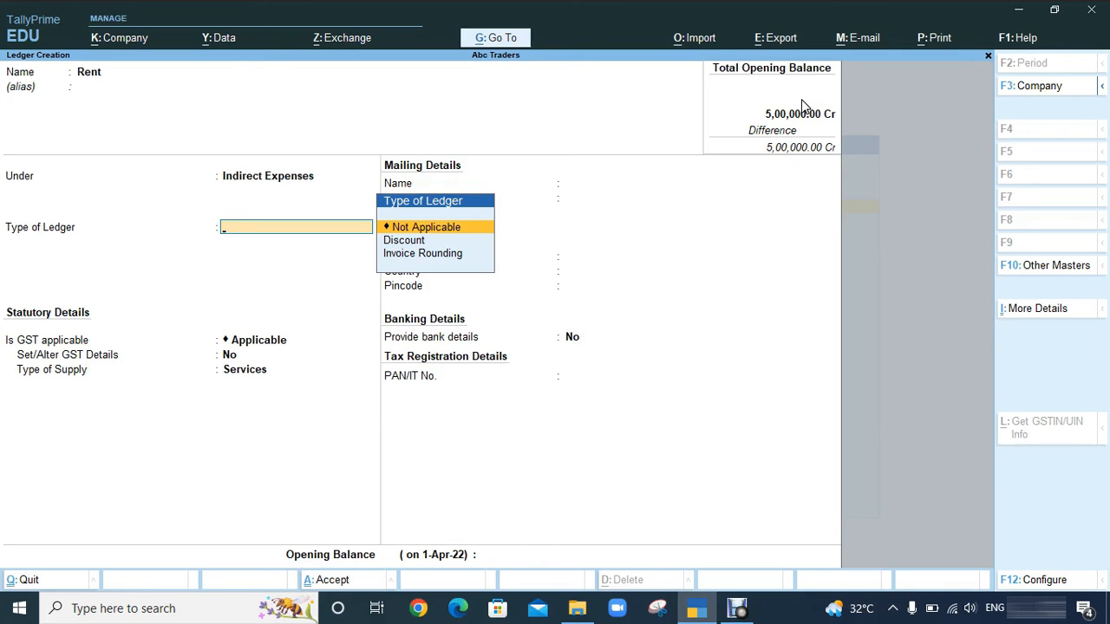
Save the Rent ledger with type Not Applicable, GST Applicable, supply type Services, bank details No and a blank opening balance
key(Return)
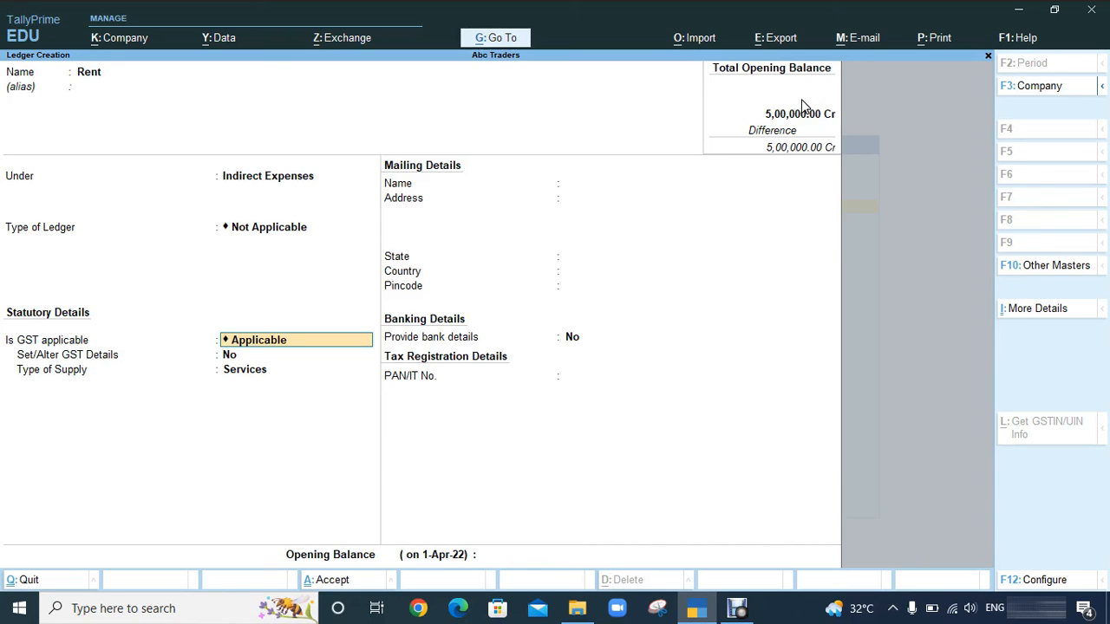
key(Return)
key(Return)
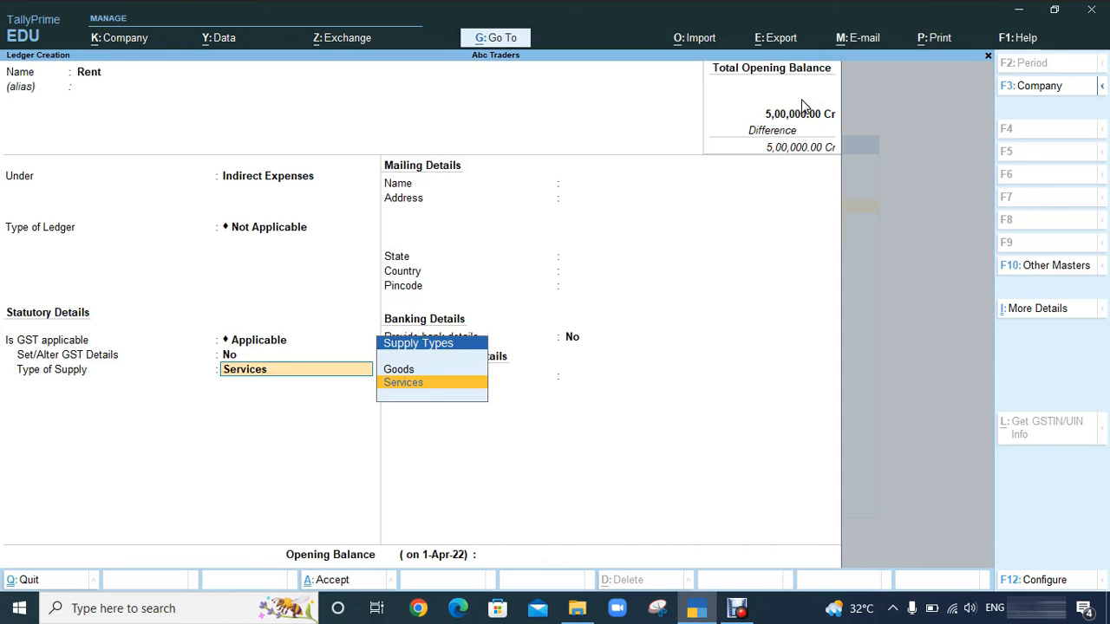
key(Return)
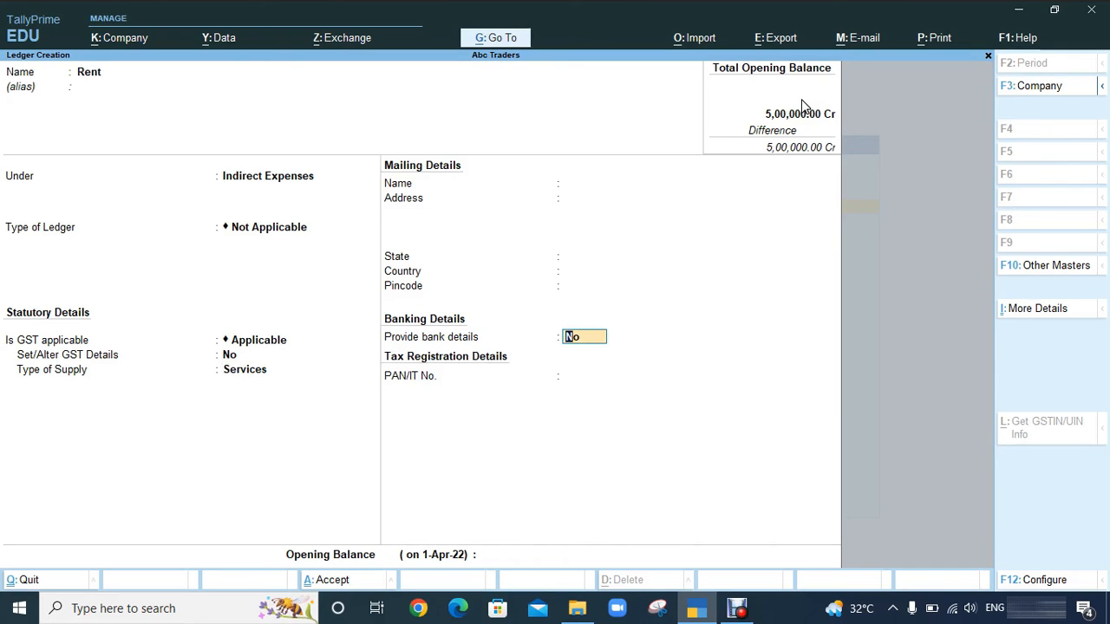
key(Return)
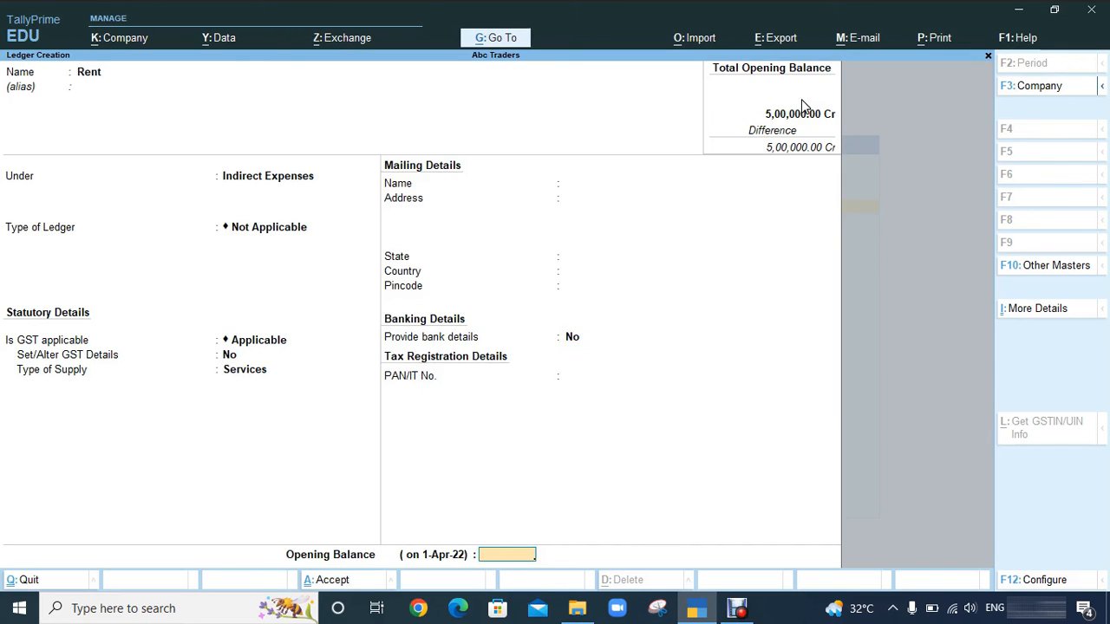
key(Return)
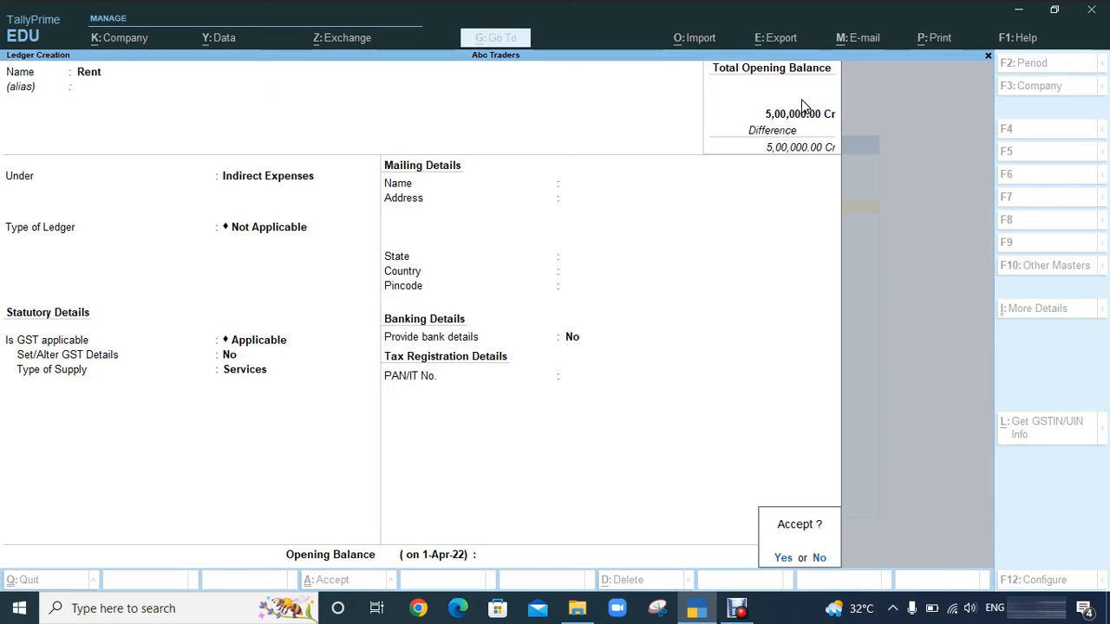
key(y)
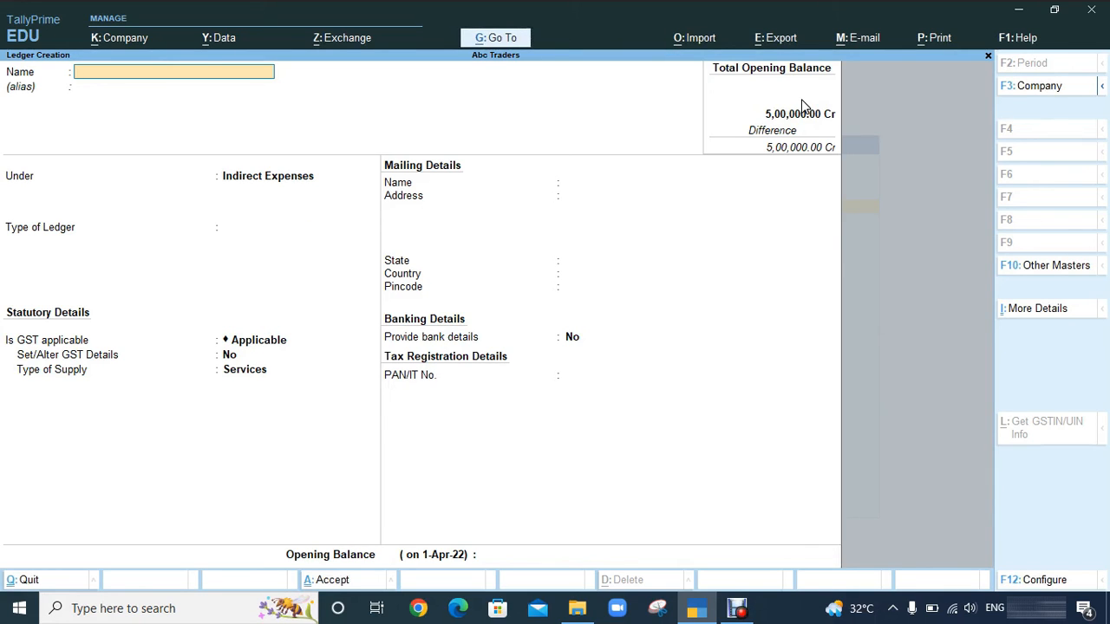
Name the new ledger Wages and place it under the Direct Expenses group
text(Wages)
key(Return)
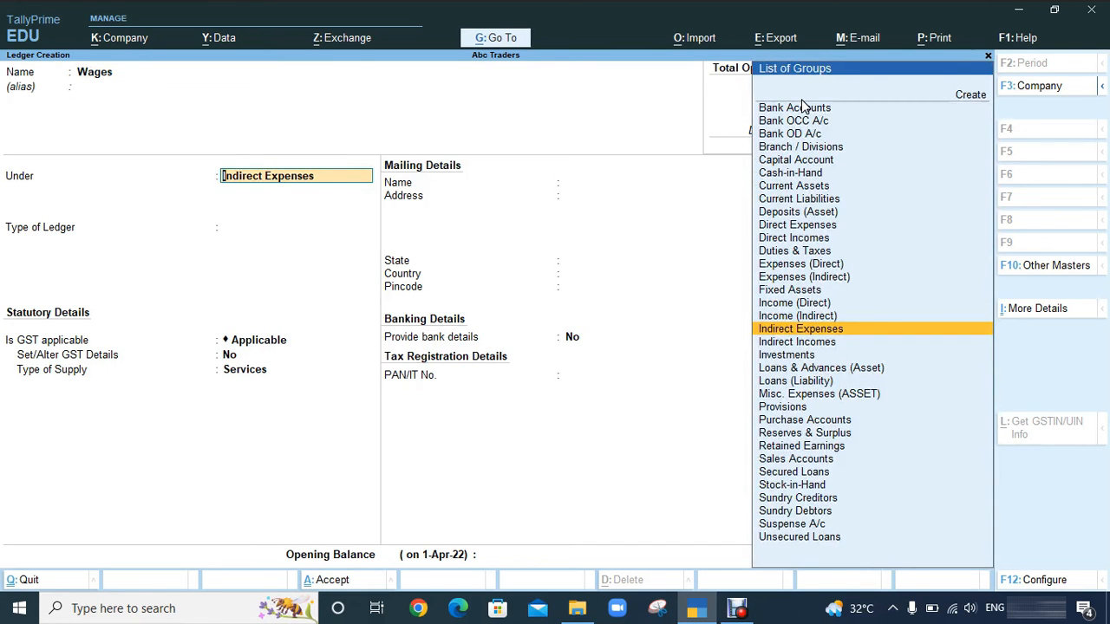
text(D)
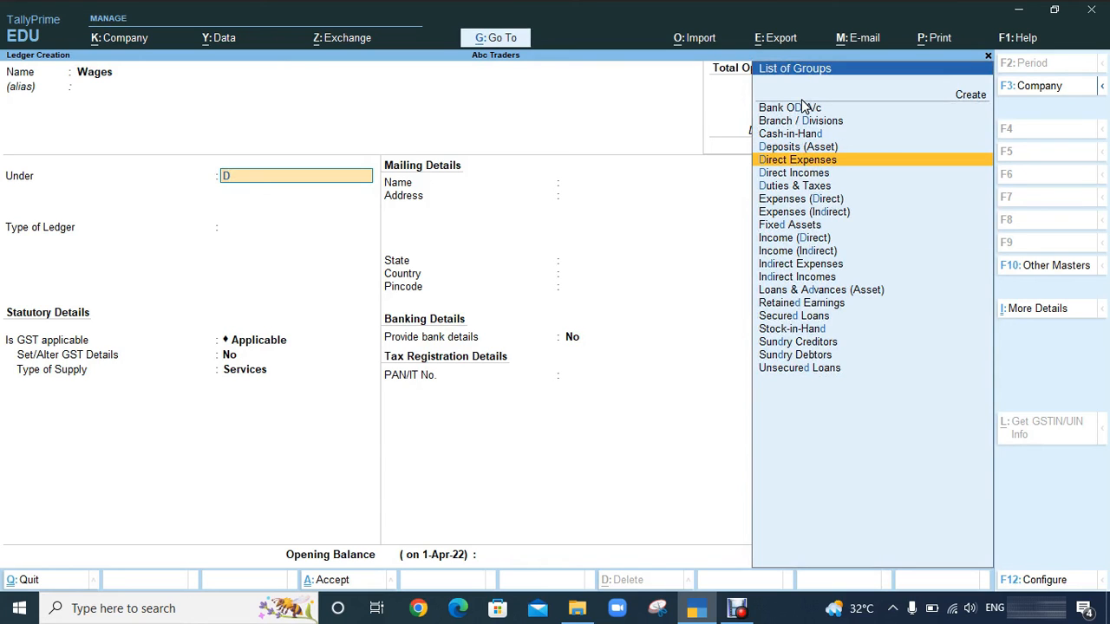
key(Return)
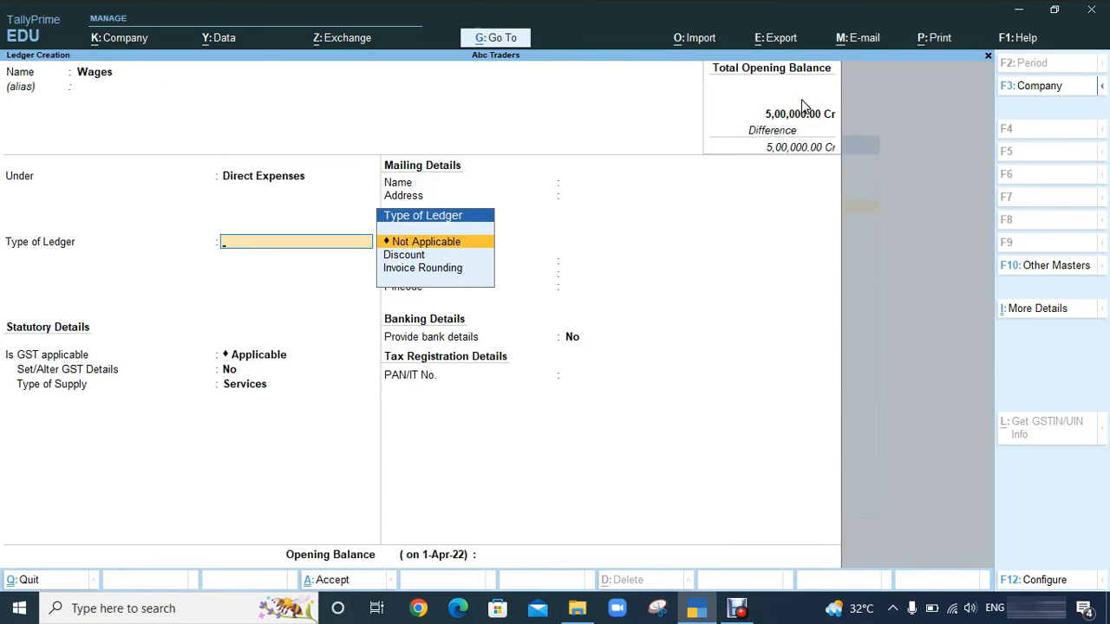
Save the Wages ledger with type Not Applicable, GST Applicable, GST details No, supply type Services and bank details No
key(Return)
key(Return)
key(Return)
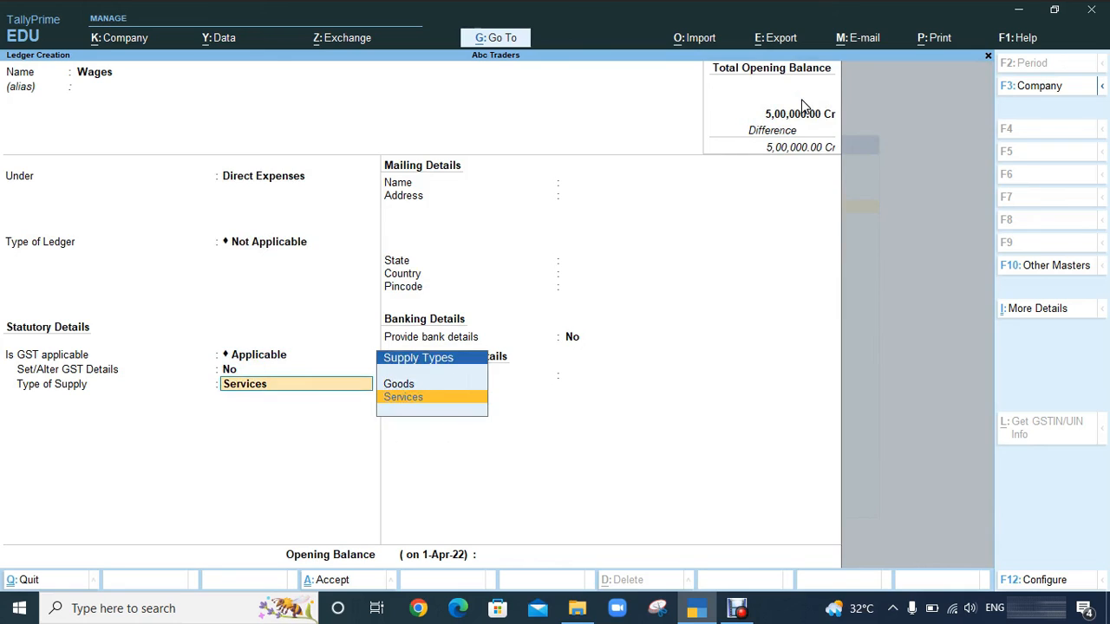
key(Return)
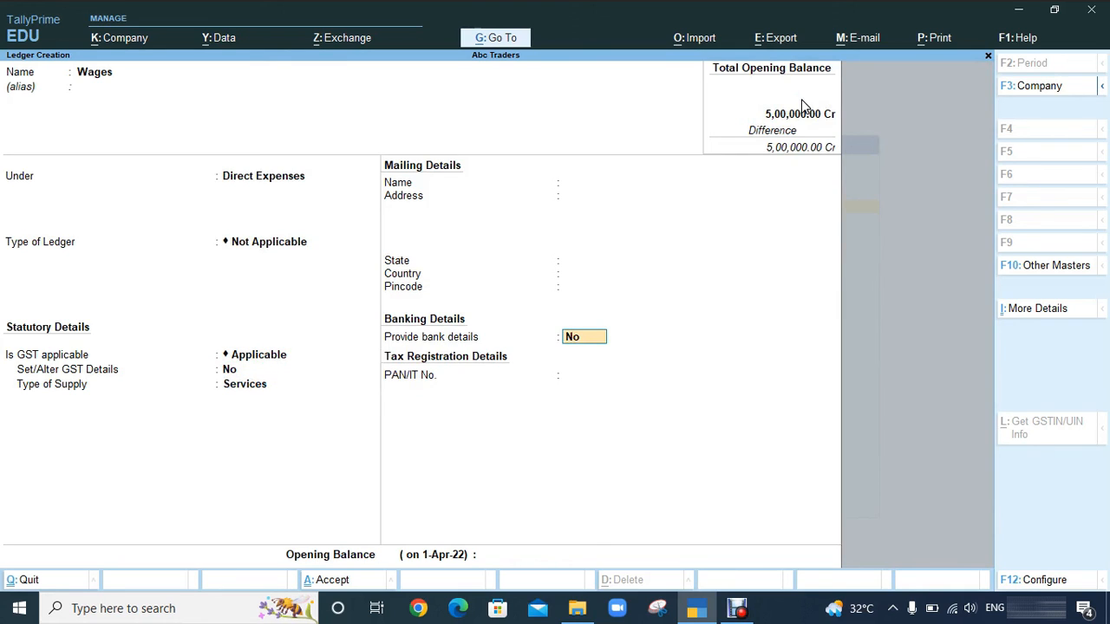
key(ctrl)
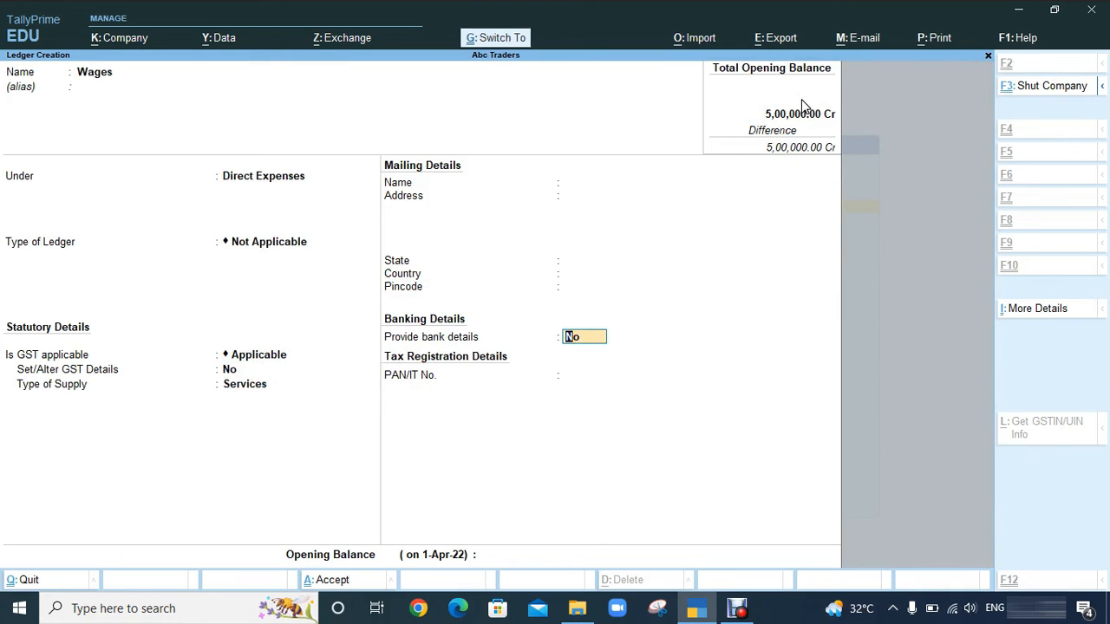
key(ctrl+a)
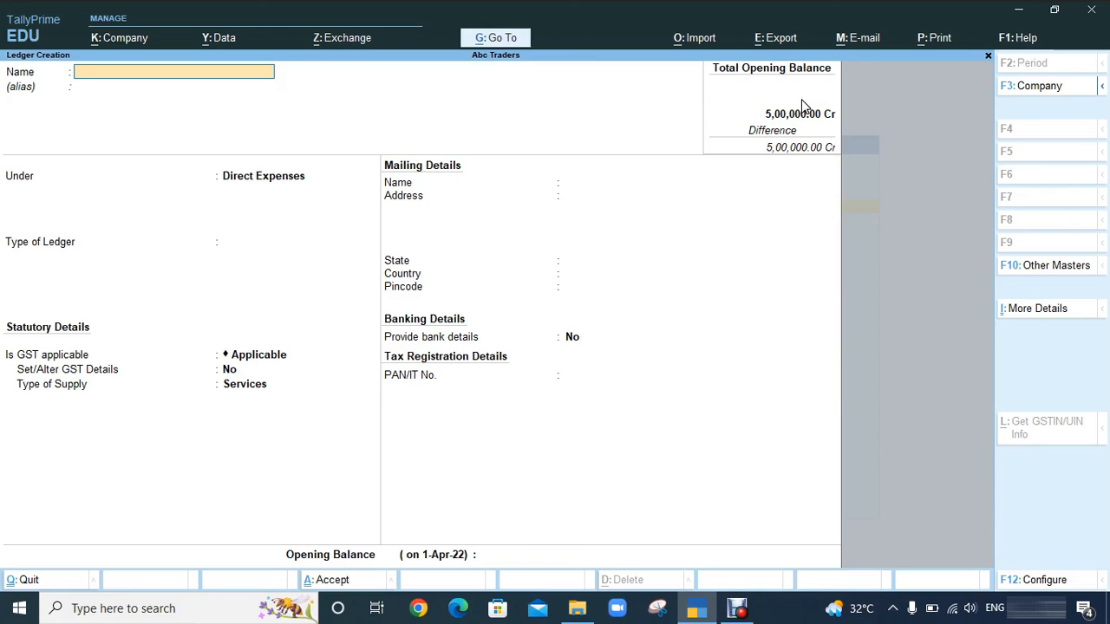
Name the new ledger Xyz Traders and place it under the Sundry Creditors group
text(Xyz Traders)
key(Return)
text(S)
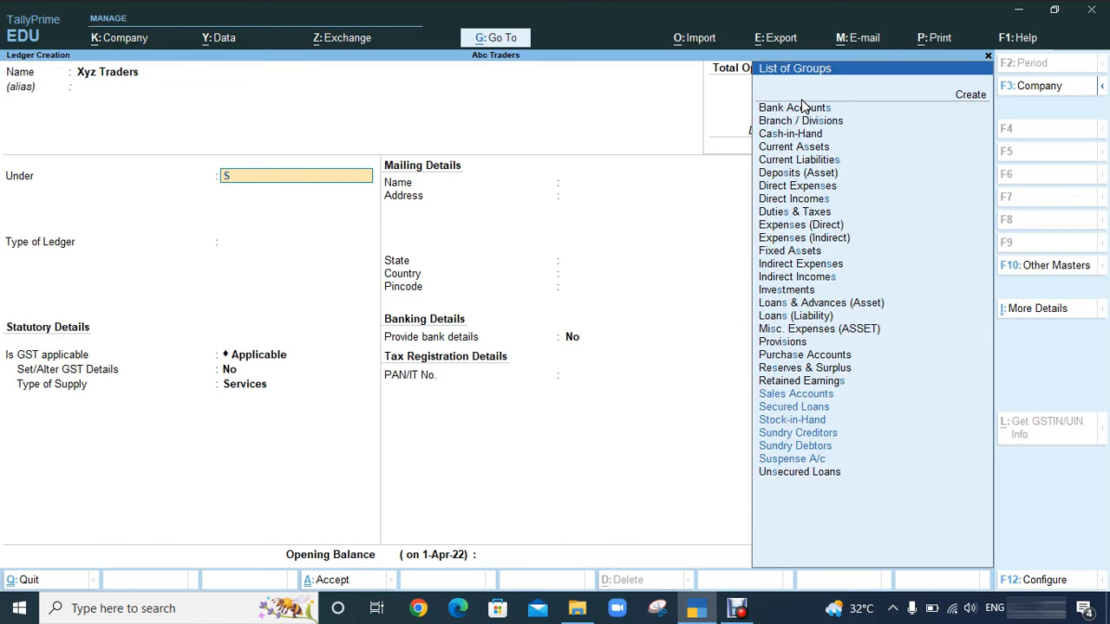
key(Down)
key(Down)
key(Down)
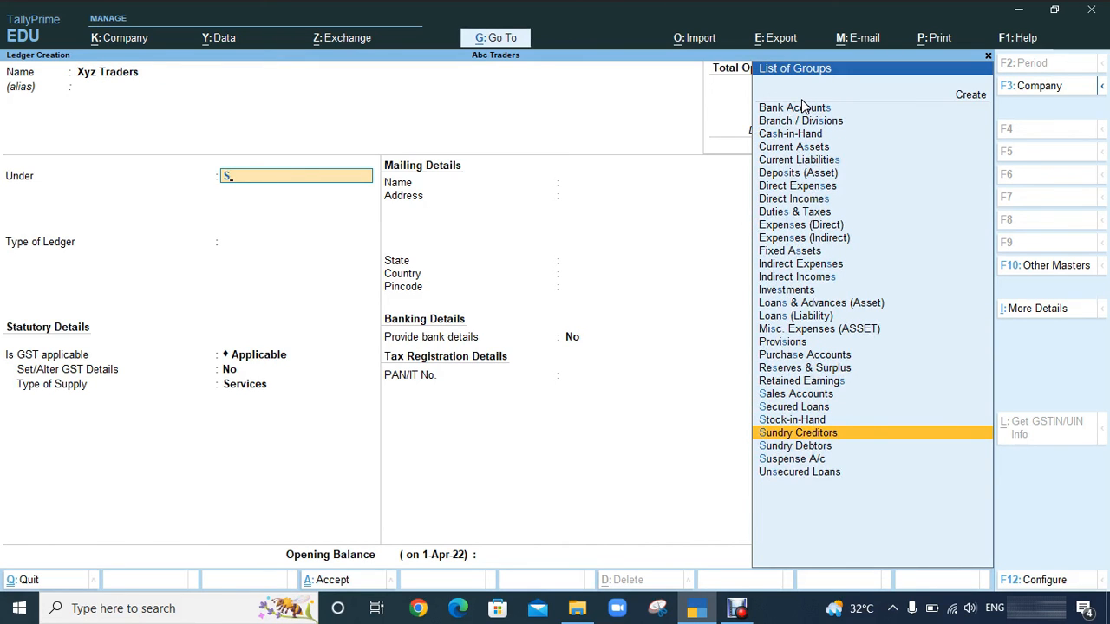
key(BackSpace)
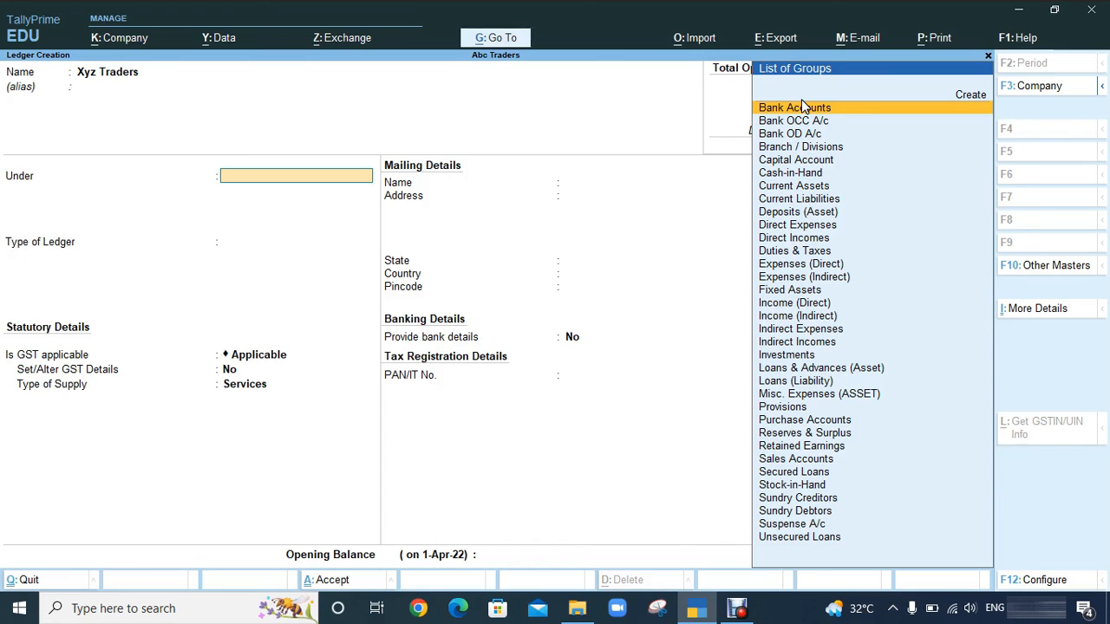
text(S)
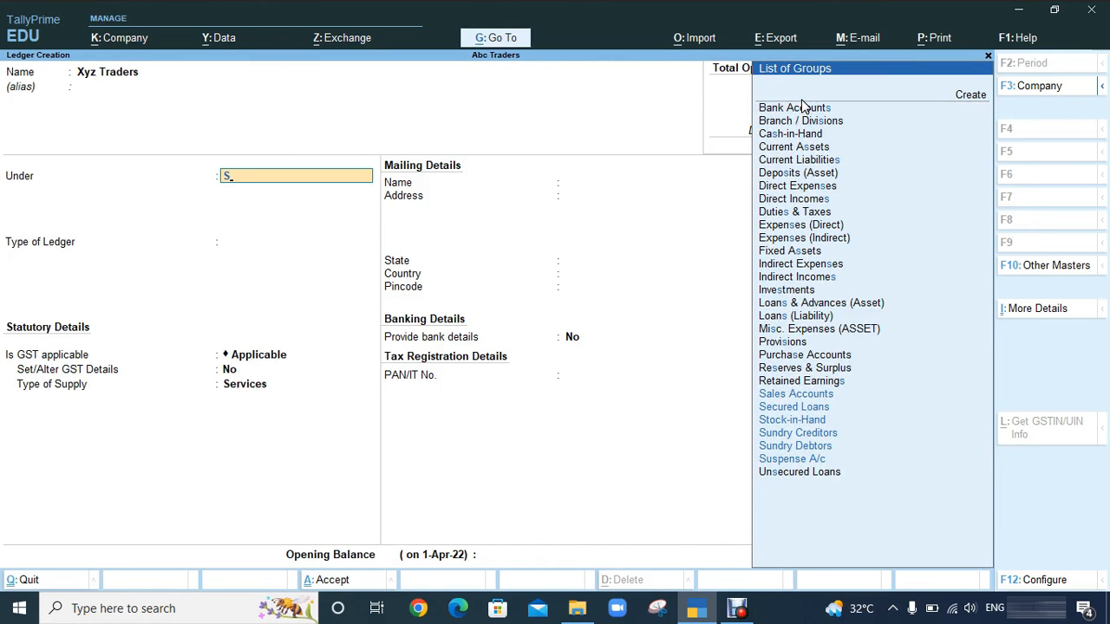
key(Down)
key(Down)
key(Down)
key(Down)
key(Down)
key(Down)
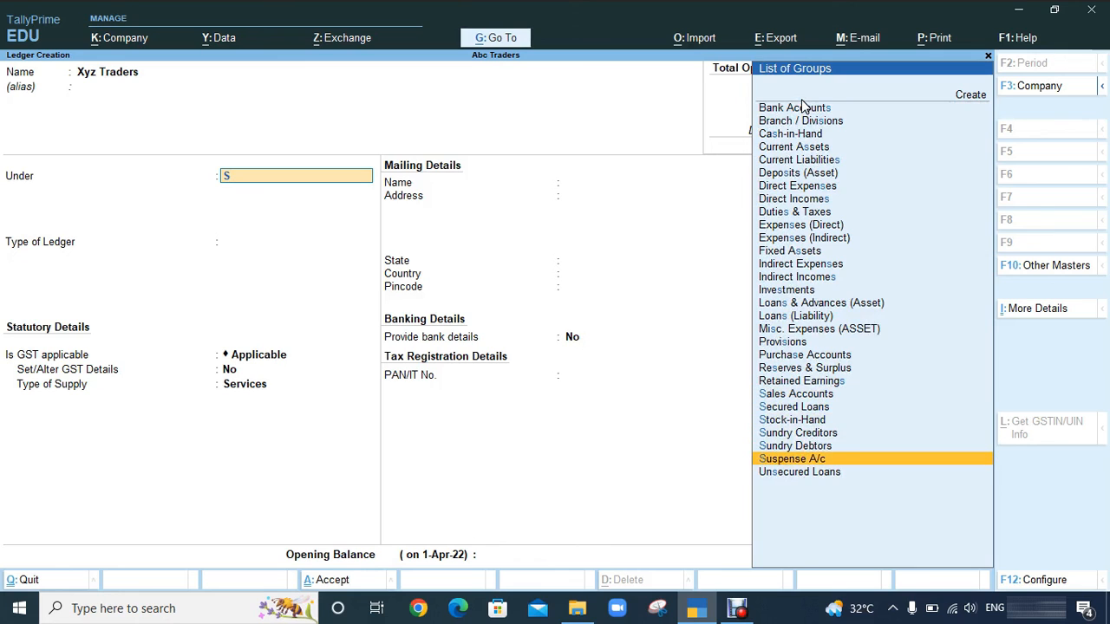
key(Up)
key(Up)
key(Up)
key(Up)
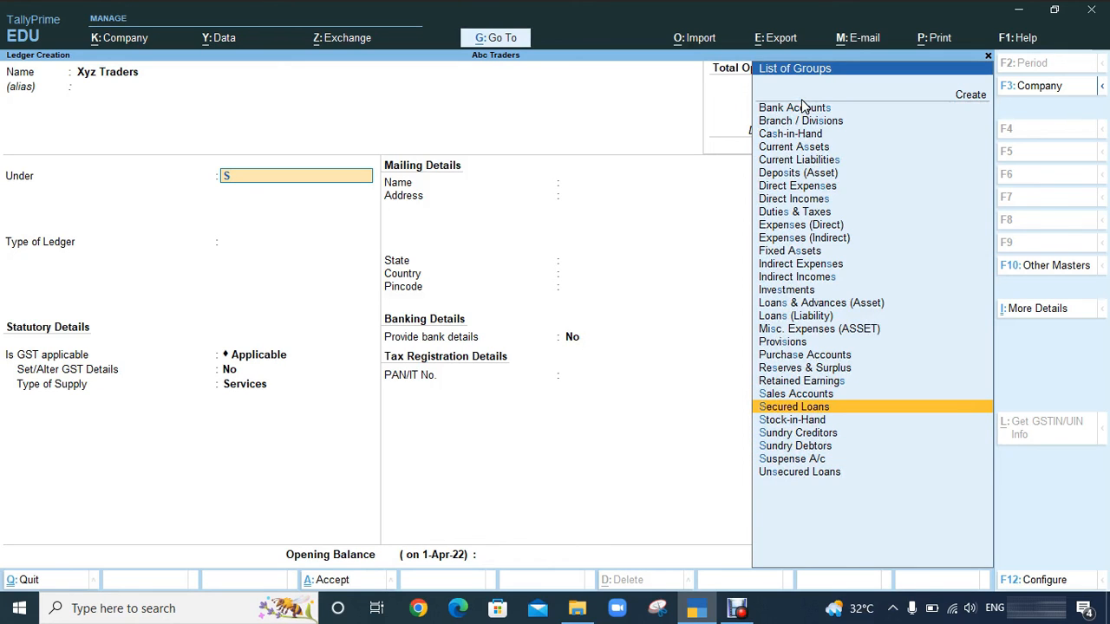
key(Down)
key(Down)
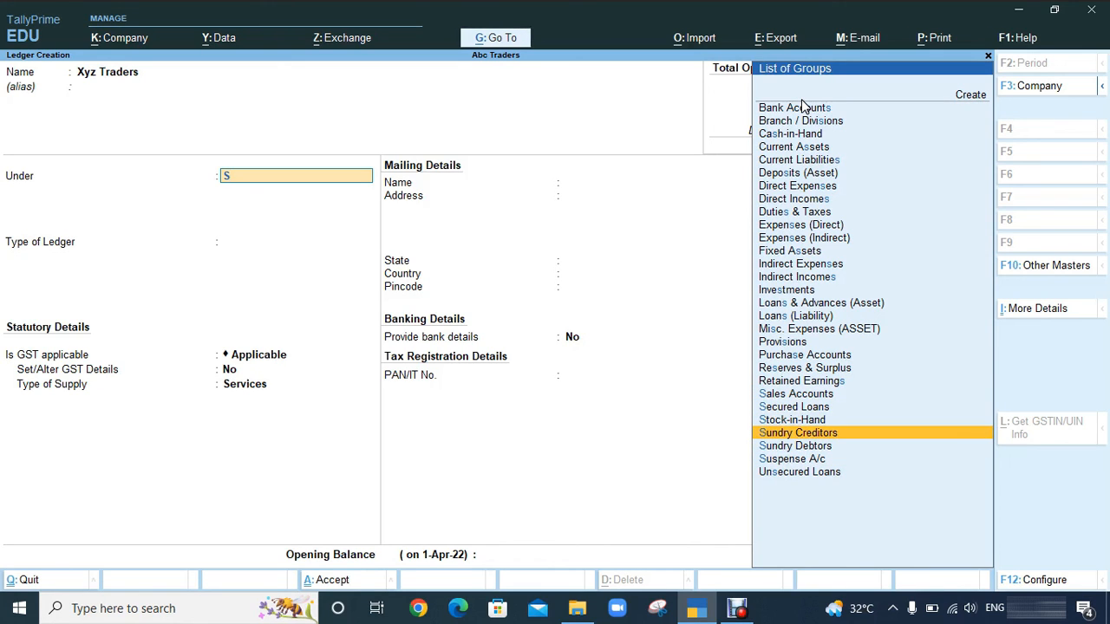
key(Return)
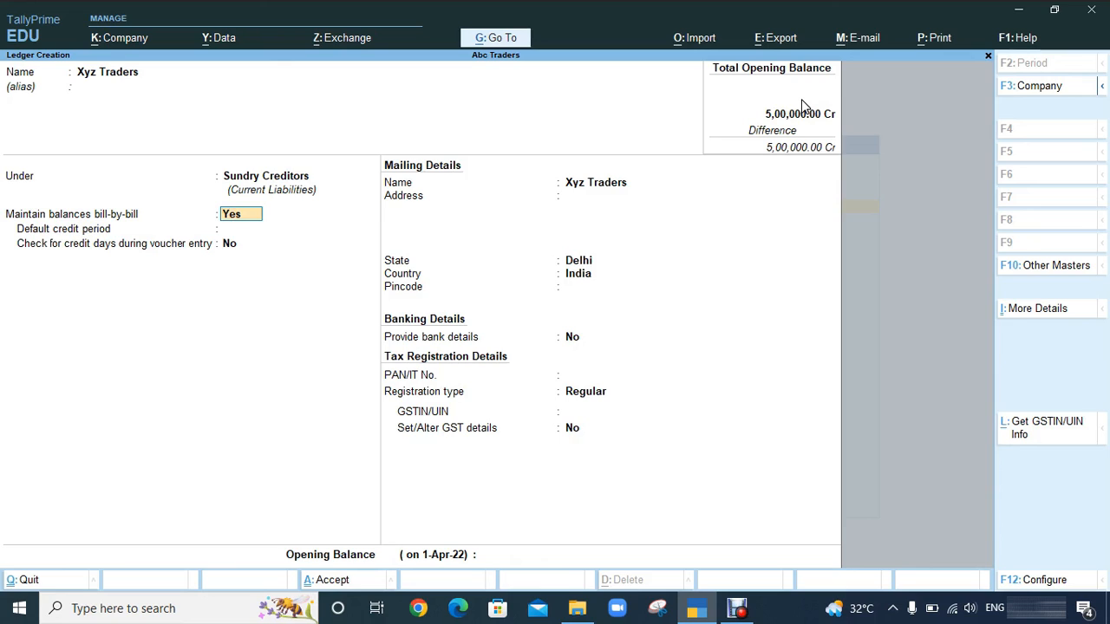
Keep bill-by-bill balances at Yes with no default credit period, set the voucher-entry credit days check to Yes, and keep the suggested mailing name
key(Return)
key(Return)
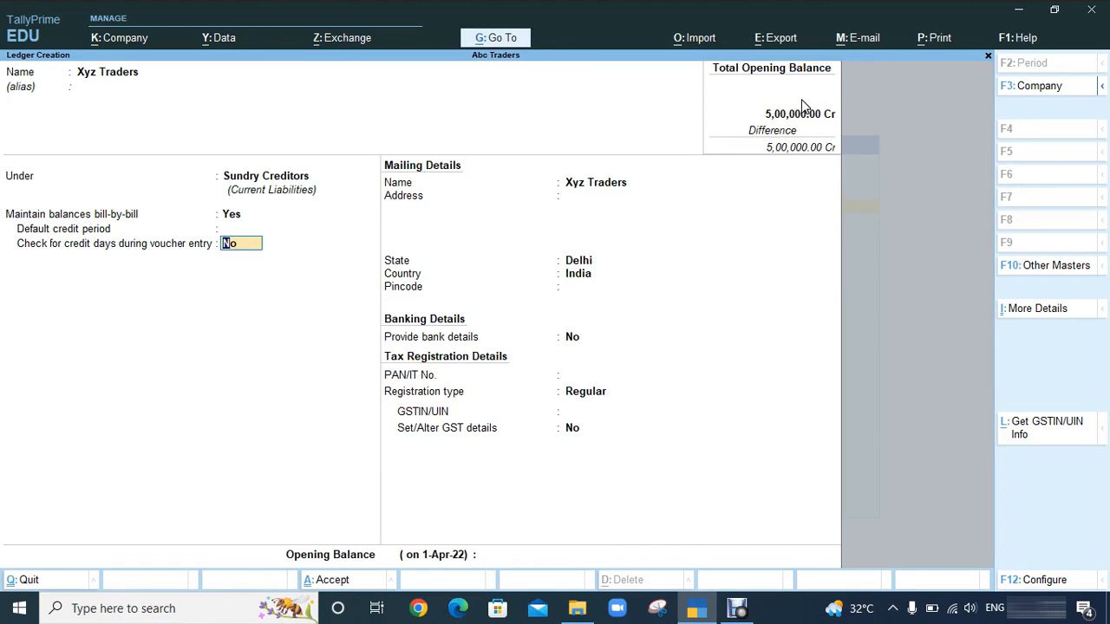
text(y)
key(Return)
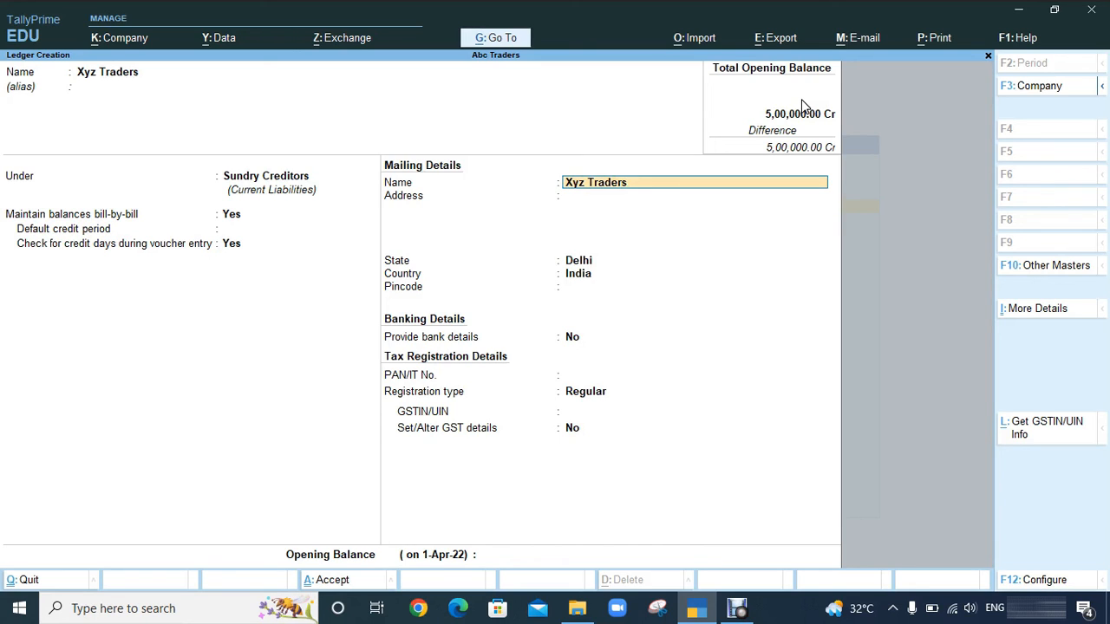
key(Return)
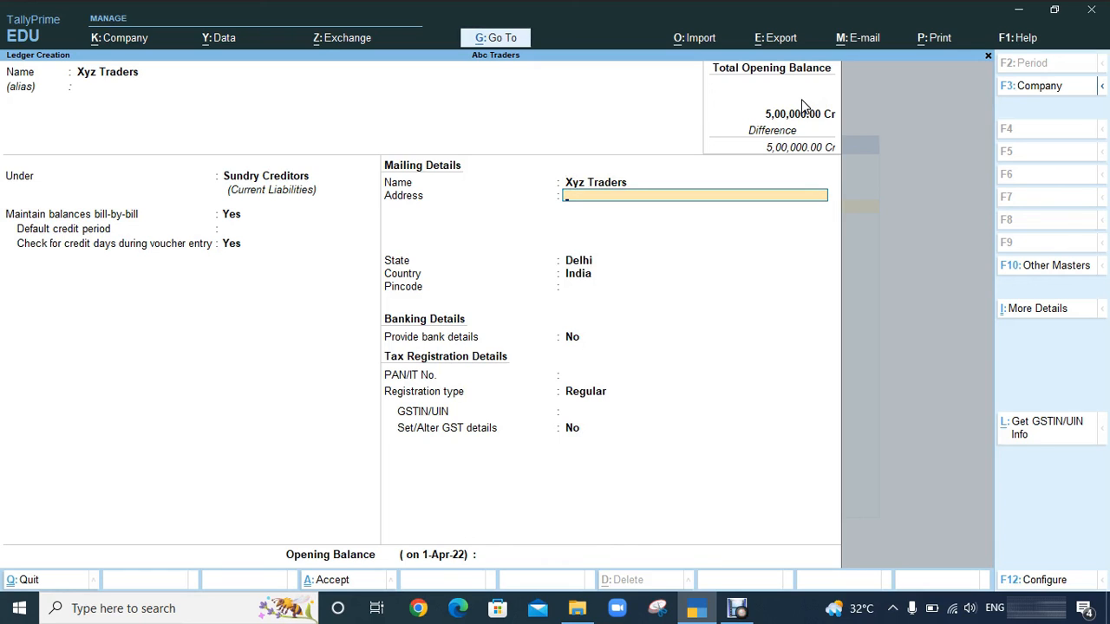
Leave the address and pincode blank, choose Delhi as the Xyz Traders ledger's state, and keep bank details at No
key(Return)
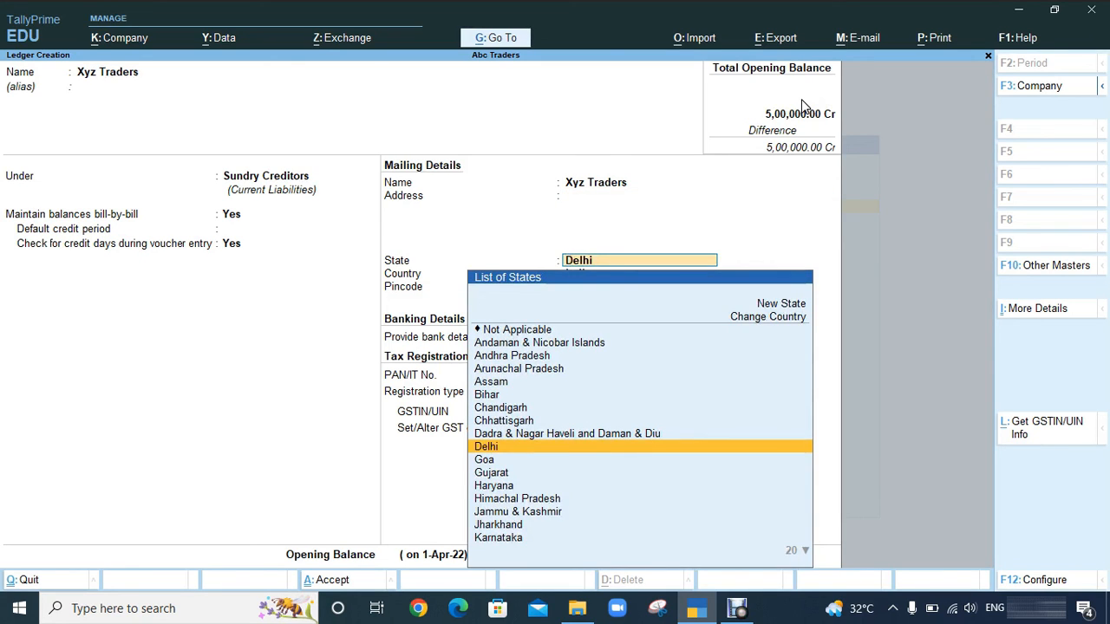
key(Down)
key(Down)
key(Down)
key(Down)
key(Up)
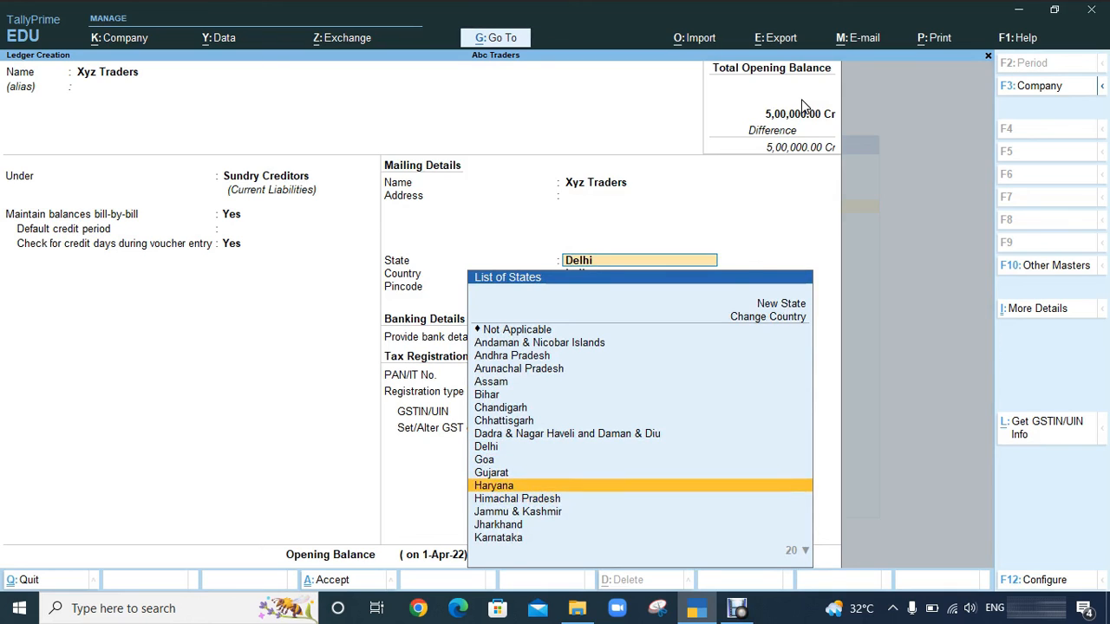
key(Up)
key(Up)
key(Up)
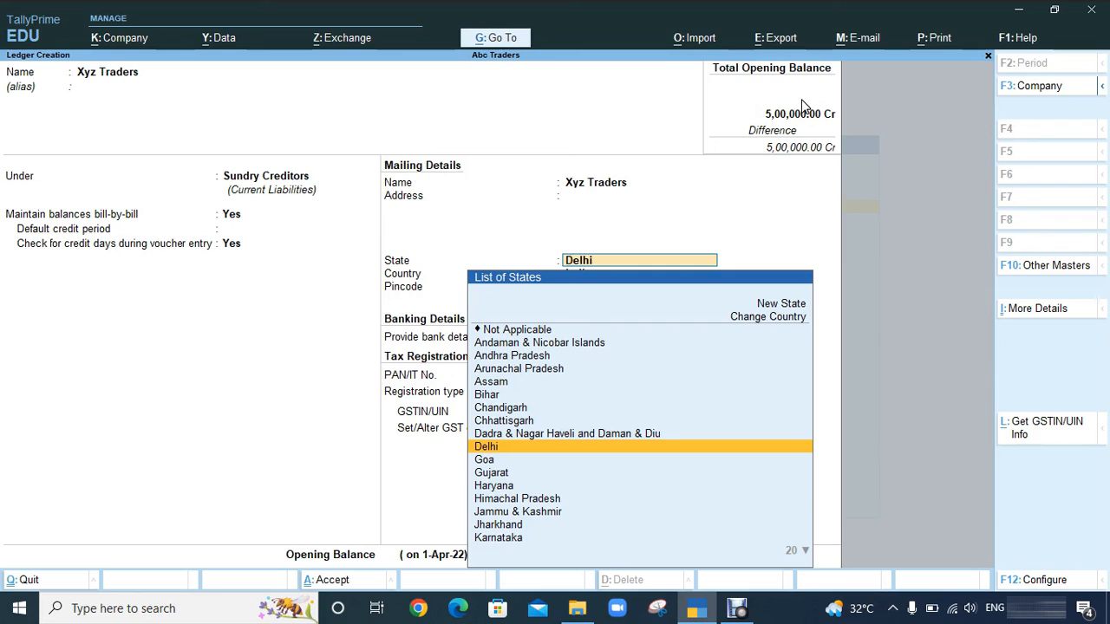
key(Return)
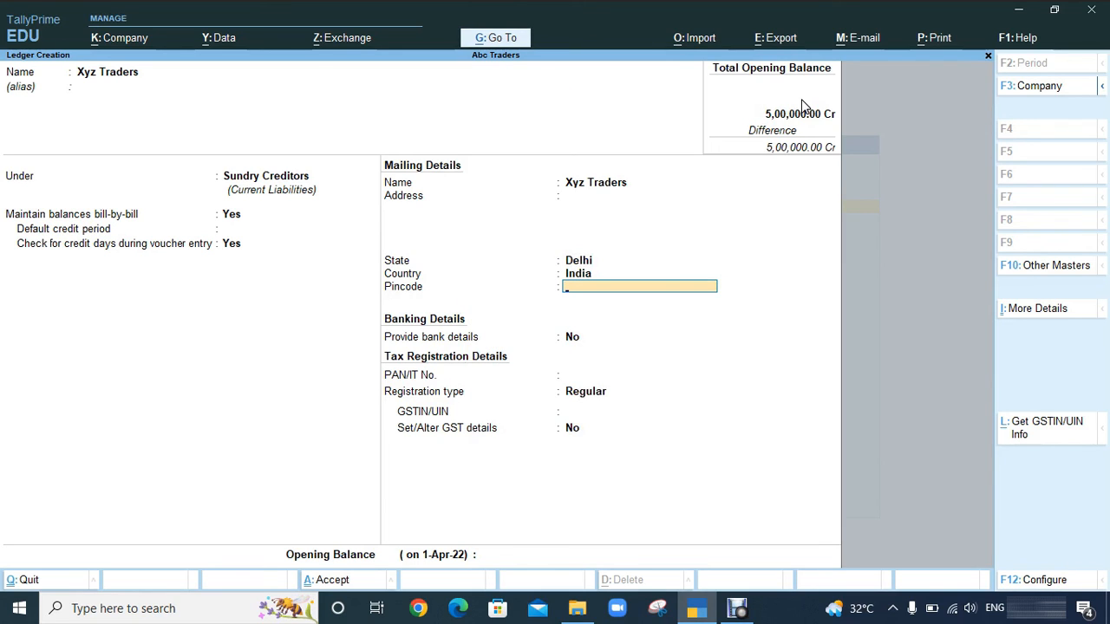
key(Return)
key(Return)
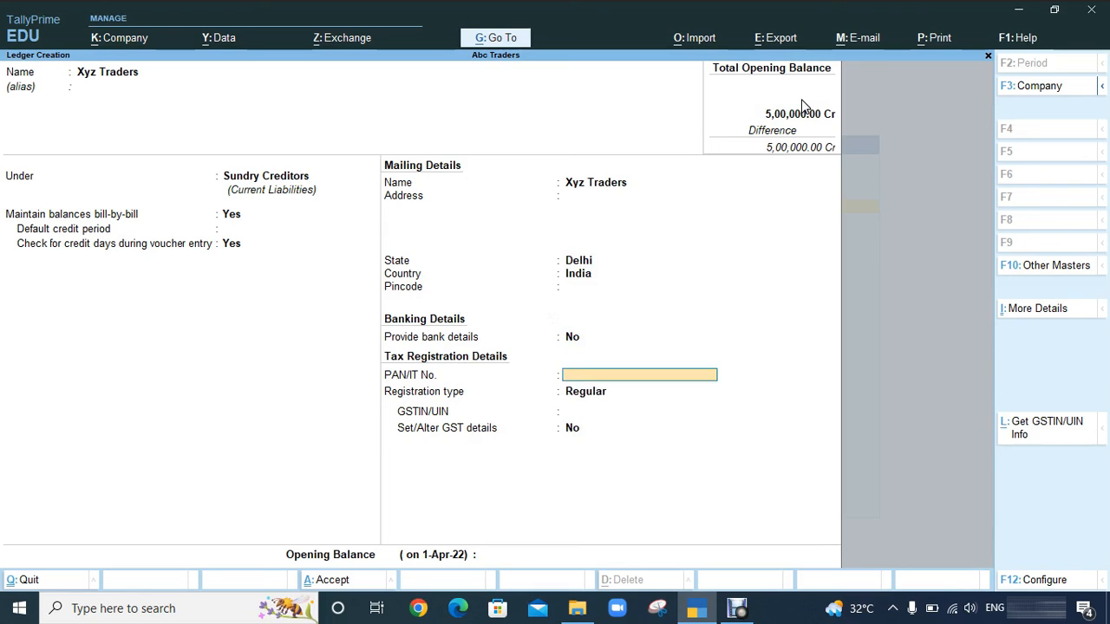
Save the Xyz Traders ledger with registration type Regular, GST details No, and the PAN, GSTIN/UIN and opening balance left blank
key(Return)
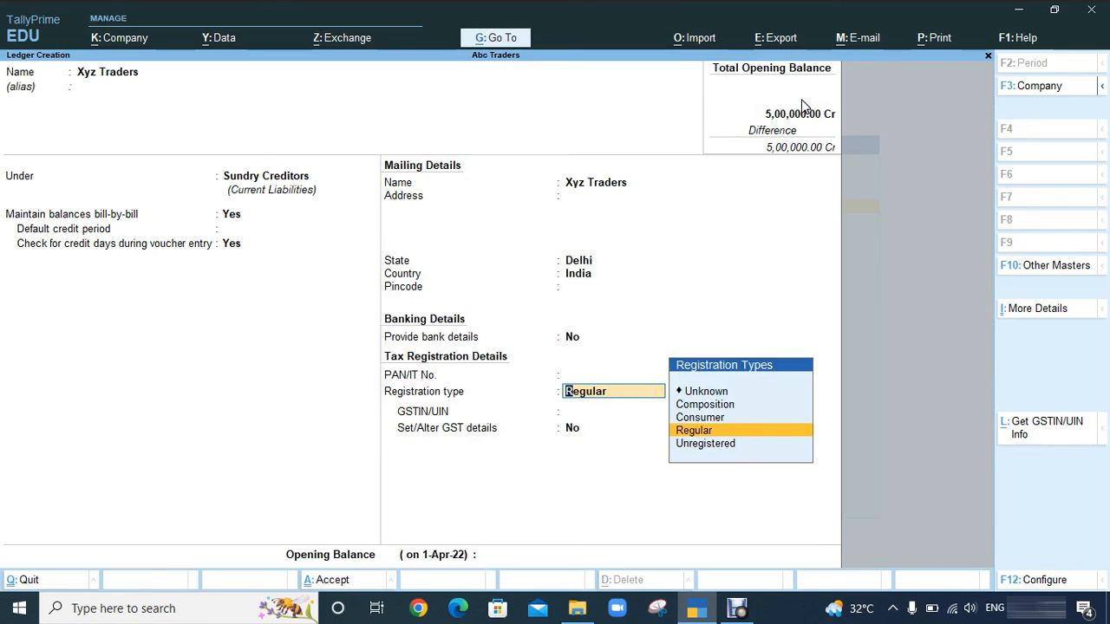
key(Return)
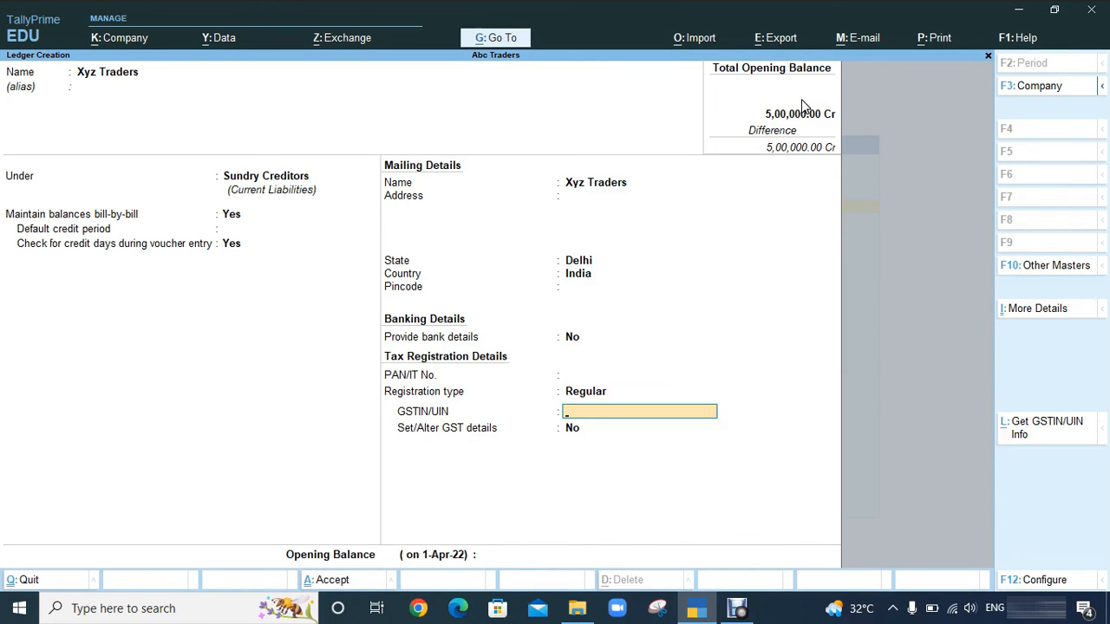
key(Return)
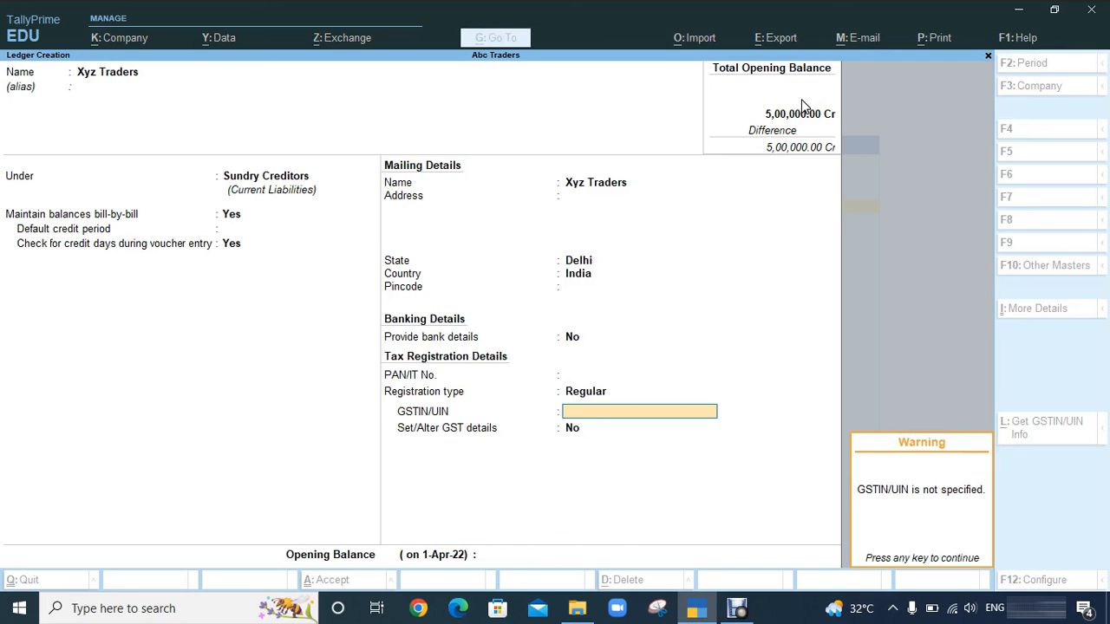
key(Return)
key(Return)
key(Return)
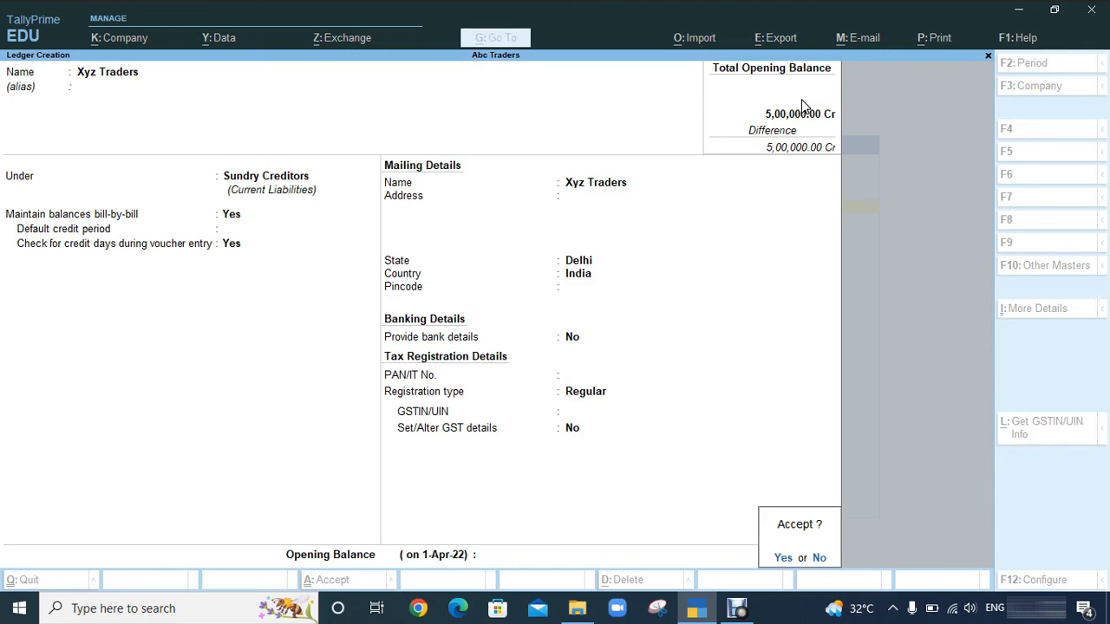
key(Return)
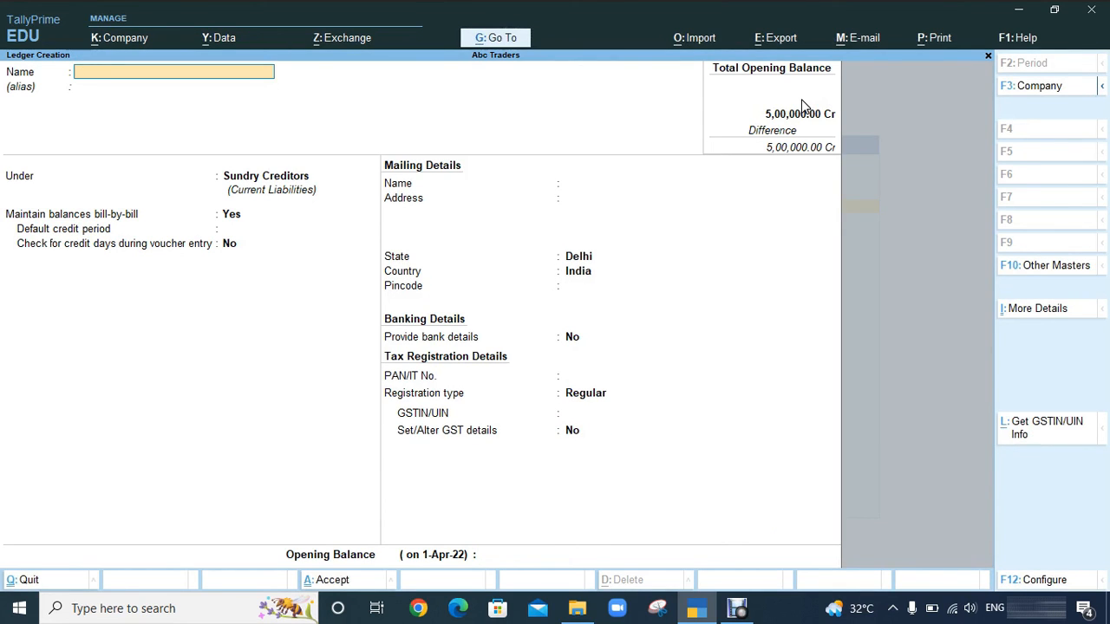